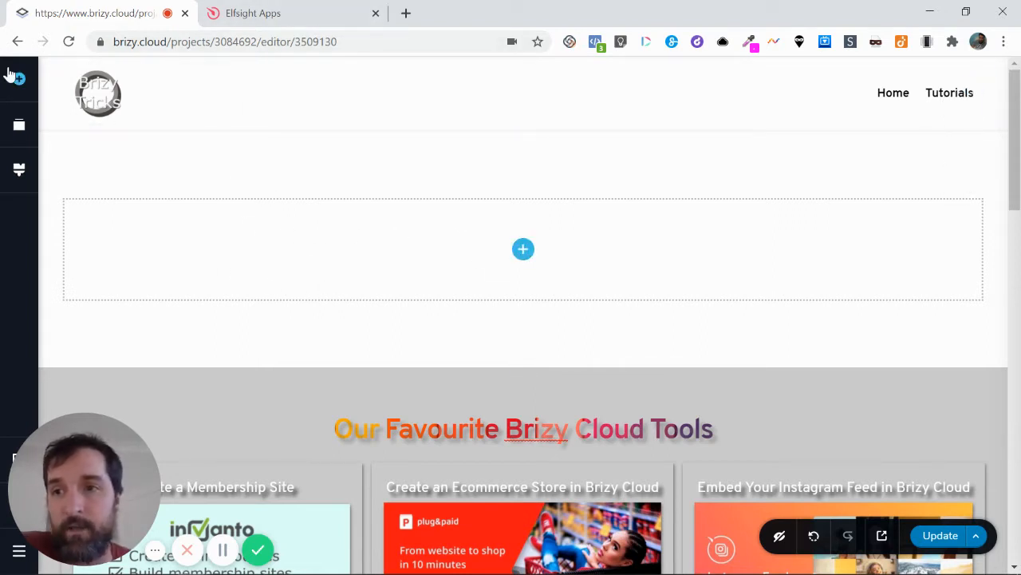
Look through the page elements that can be added, including Gallery, and close the list
{"action": "left_click", "coordinate": [10, 74]}
{"action": "scroll", "coordinate": [158, 294], "scroll_direction": "down", "scroll_amount": 4}
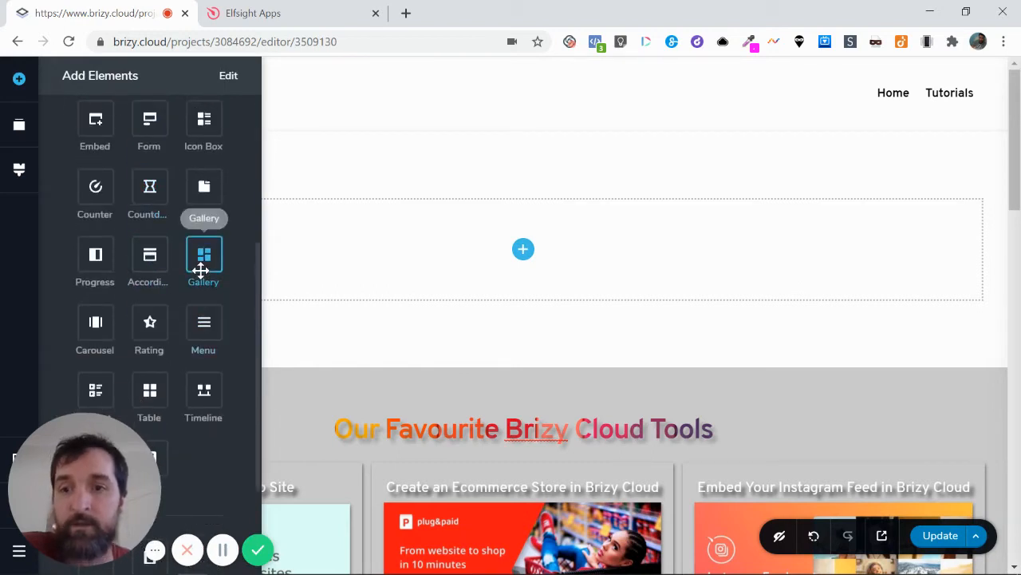
{"action": "left_click", "coordinate": [410, 164]}
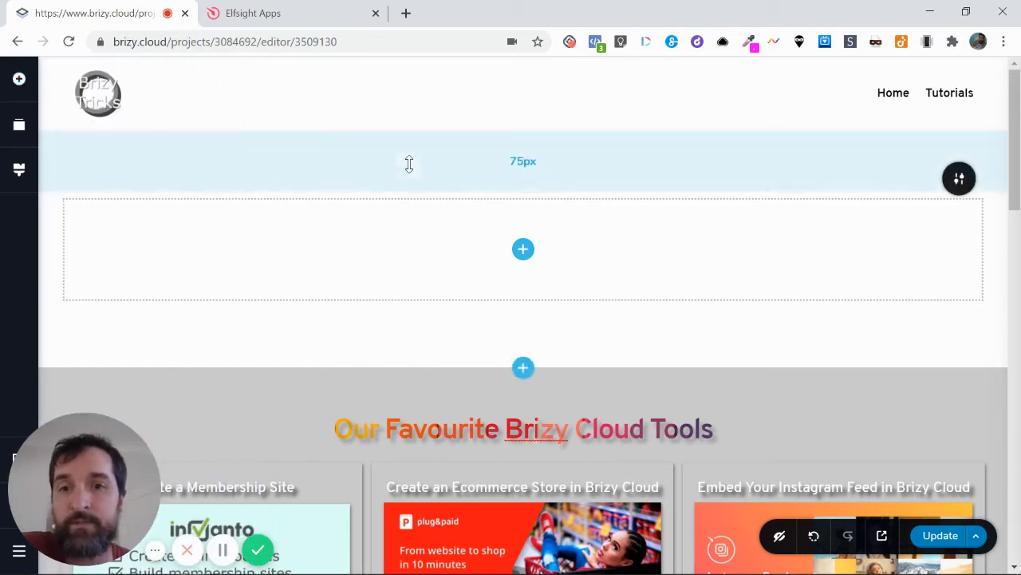
Switch to Elfsight Apps and review the existing Photo Gallery widgets
{"action": "left_click", "coordinate": [269, 16]}
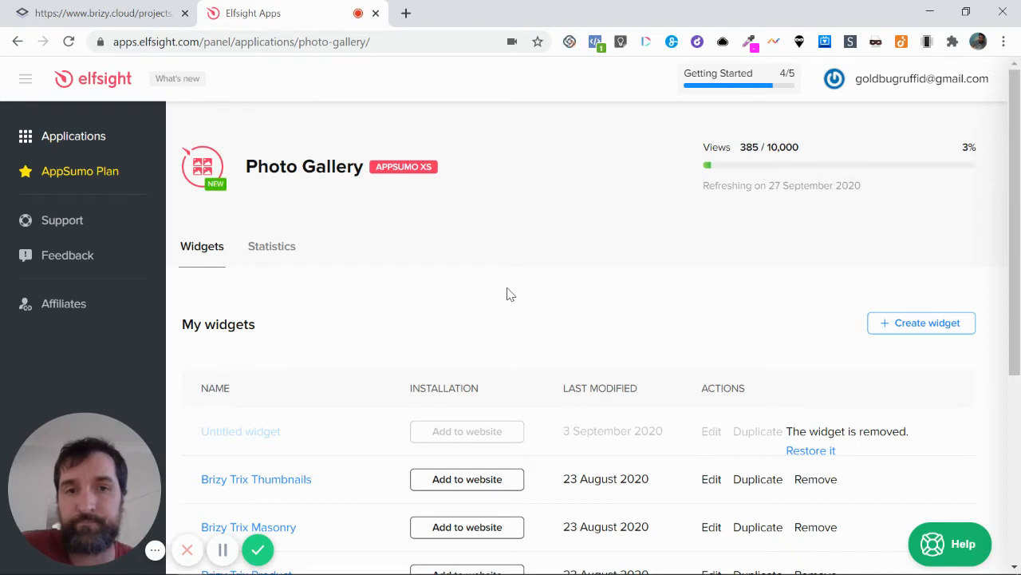
{"action": "scroll", "coordinate": [542, 322], "scroll_direction": "down", "scroll_amount": 2}
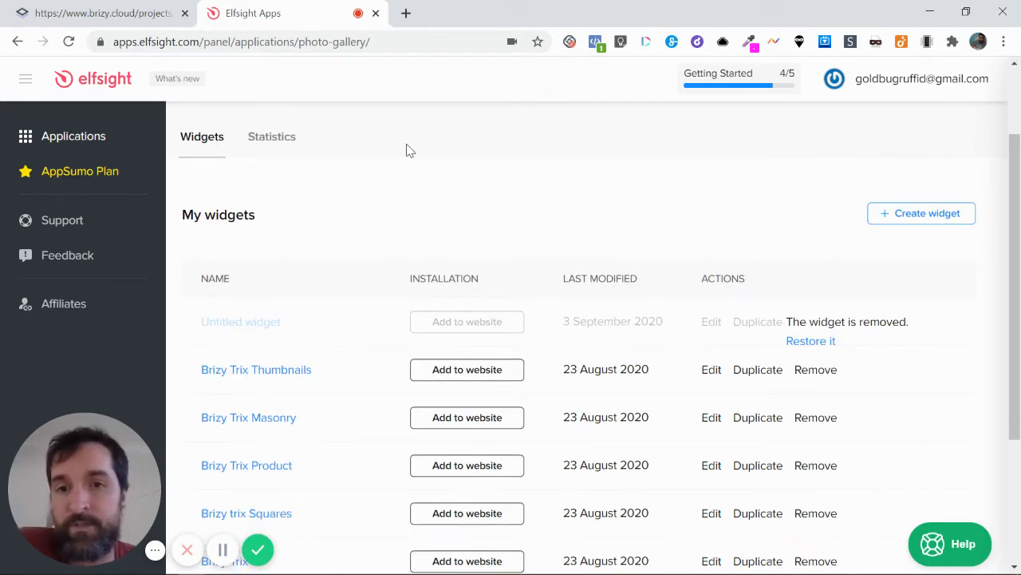
{"action": "scroll", "coordinate": [638, 184], "scroll_direction": "up", "scroll_amount": 2}
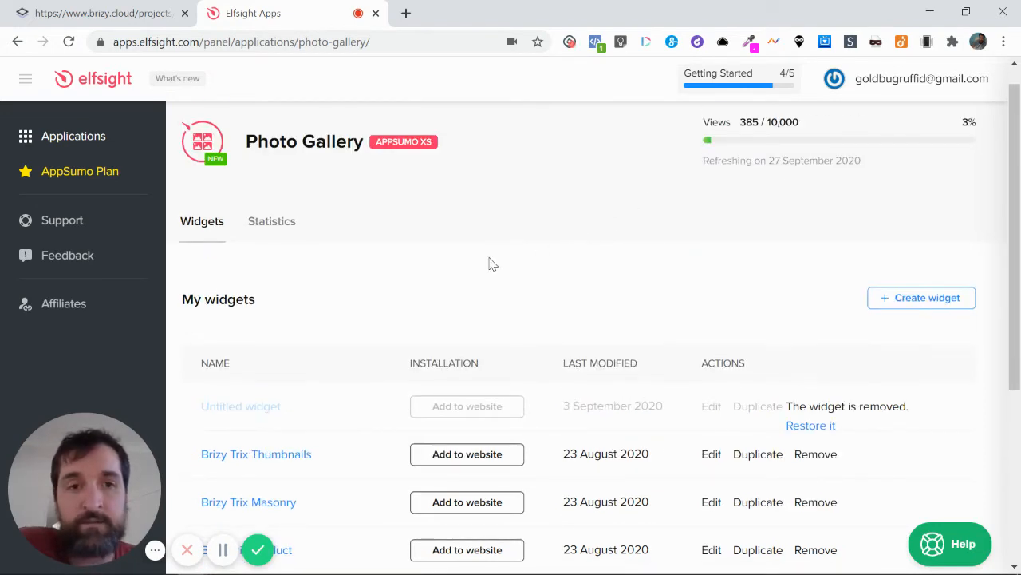
{"action": "scroll", "coordinate": [492, 264], "scroll_direction": "down", "scroll_amount": 1}
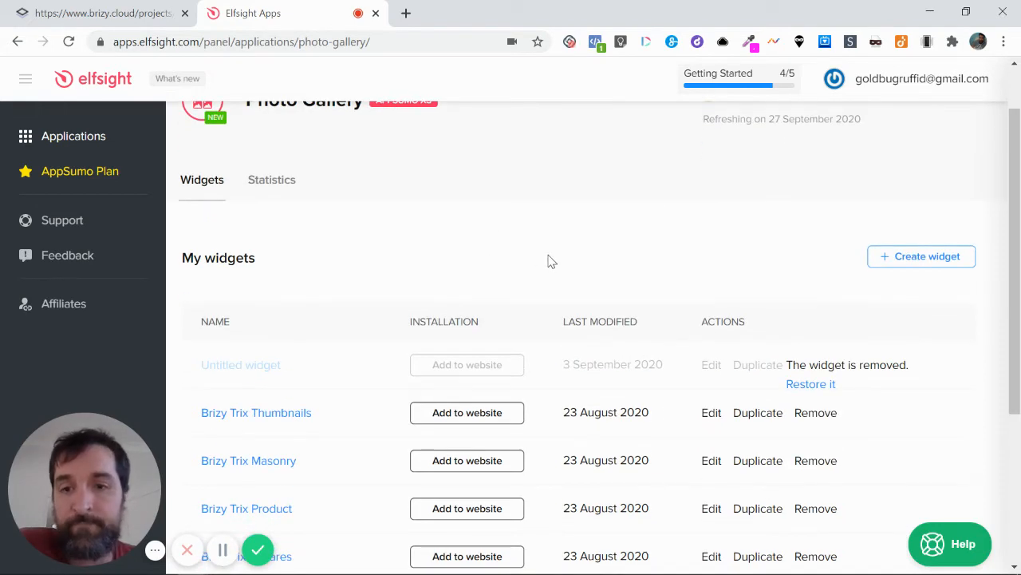
{"action": "scroll", "coordinate": [548, 261], "scroll_direction": "down", "scroll_amount": 3}
{"action": "scroll", "coordinate": [461, 180], "scroll_direction": "up", "scroll_amount": 4}
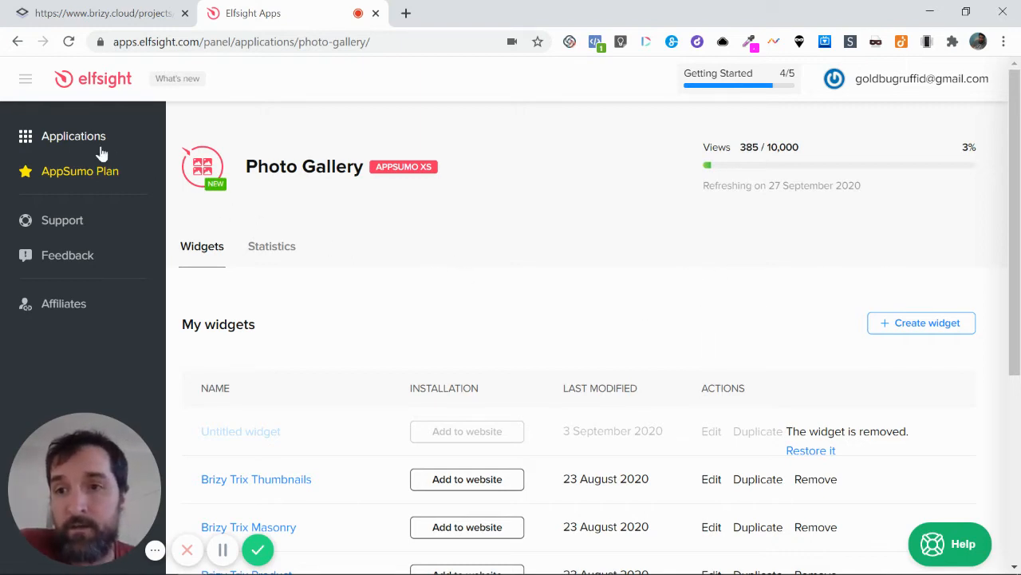
Find the Photo Gallery app by searching the Elfsight applications for "photo" and start creating a new widget with it
{"action": "left_click", "coordinate": [71, 141]}
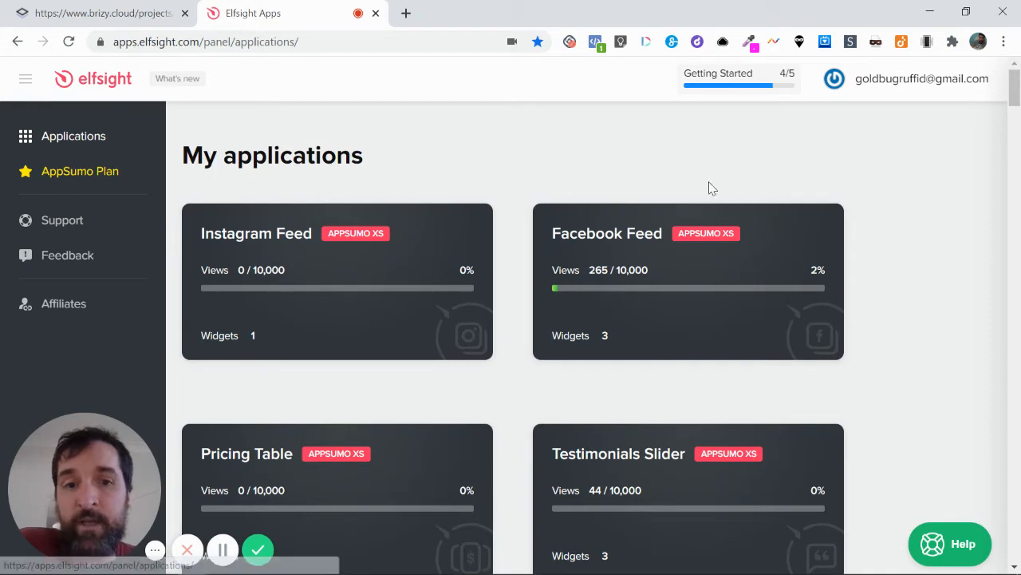
{"action": "scroll", "coordinate": [882, 365], "scroll_direction": "down", "scroll_amount": 10}
{"action": "scroll", "coordinate": [884, 365], "scroll_direction": "down", "scroll_amount": 10}
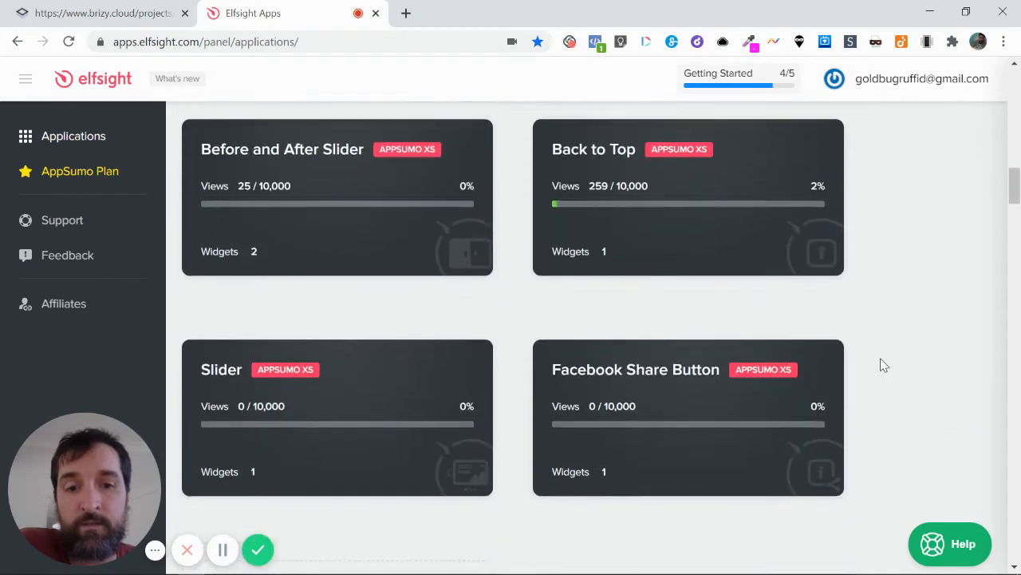
{"action": "scroll", "coordinate": [866, 360], "scroll_direction": "up", "scroll_amount": 4}
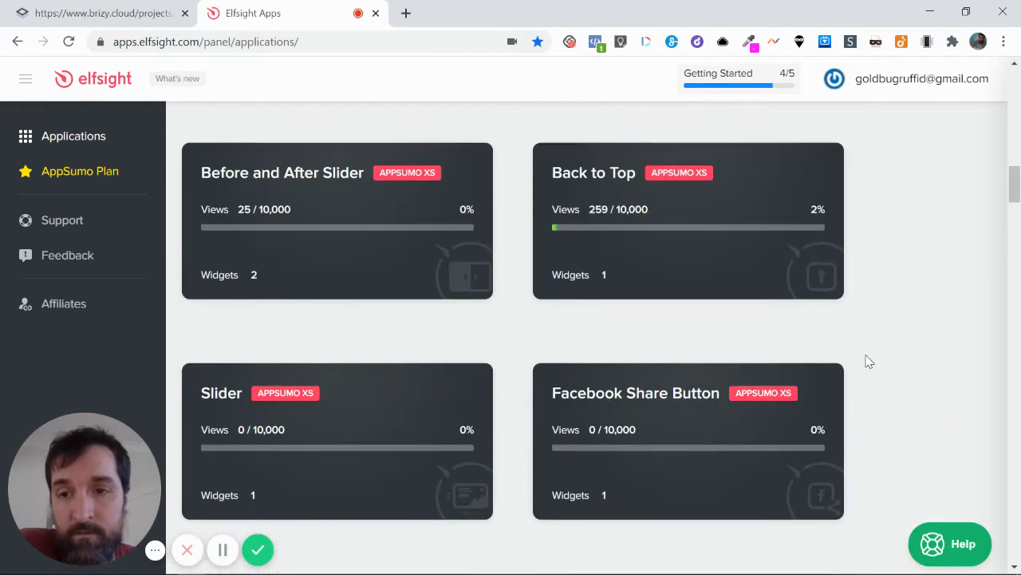
{"action": "scroll", "coordinate": [869, 361], "scroll_direction": "down", "scroll_amount": 4}
{"action": "scroll", "coordinate": [867, 360], "scroll_direction": "down", "scroll_amount": 4}
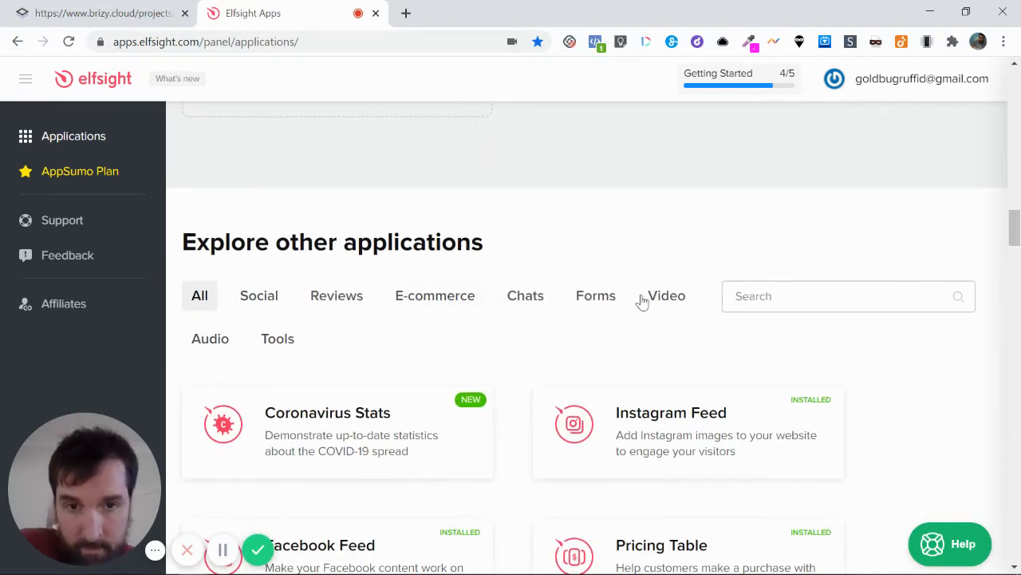
{"action": "left_click", "coordinate": [776, 309]}
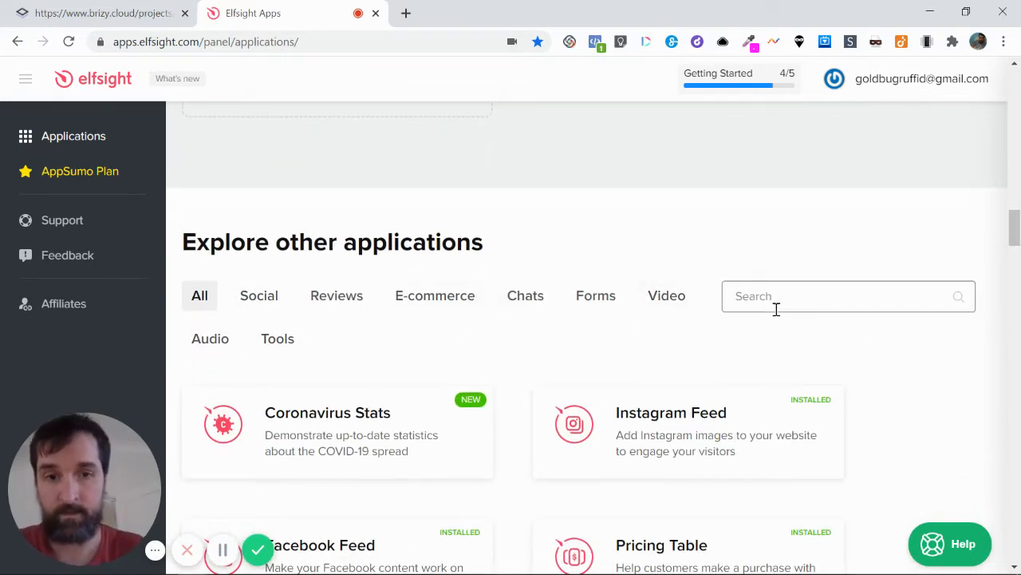
{"action": "type", "text": "photo"}
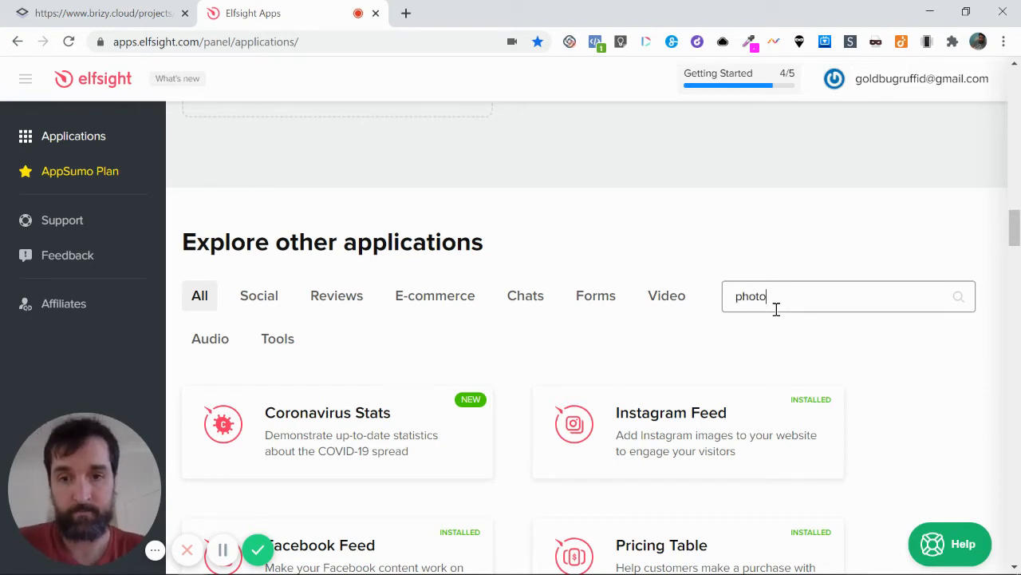
{"action": "mouse_move", "coordinate": [349, 421]}
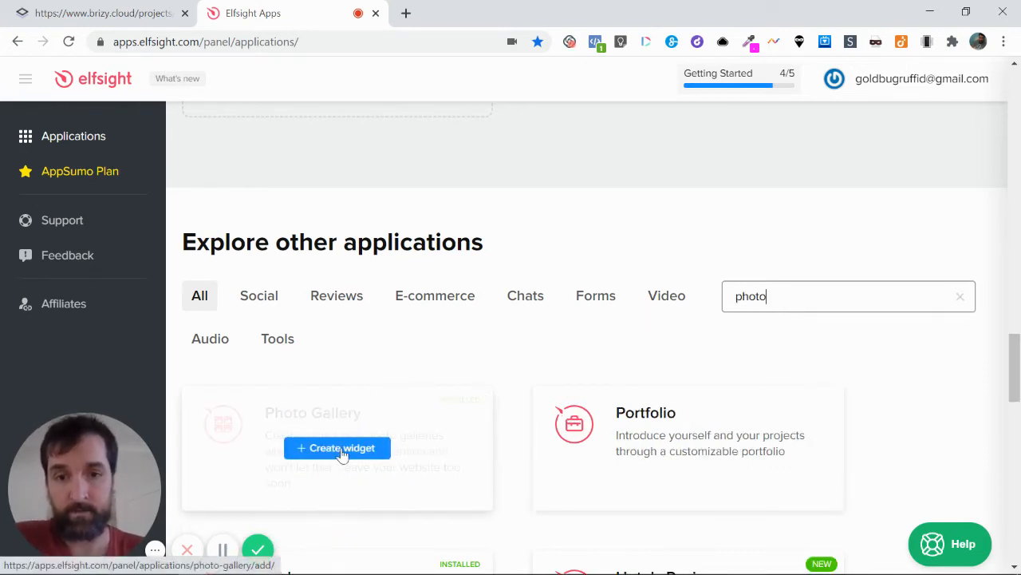
{"action": "left_click", "coordinate": [325, 450]}
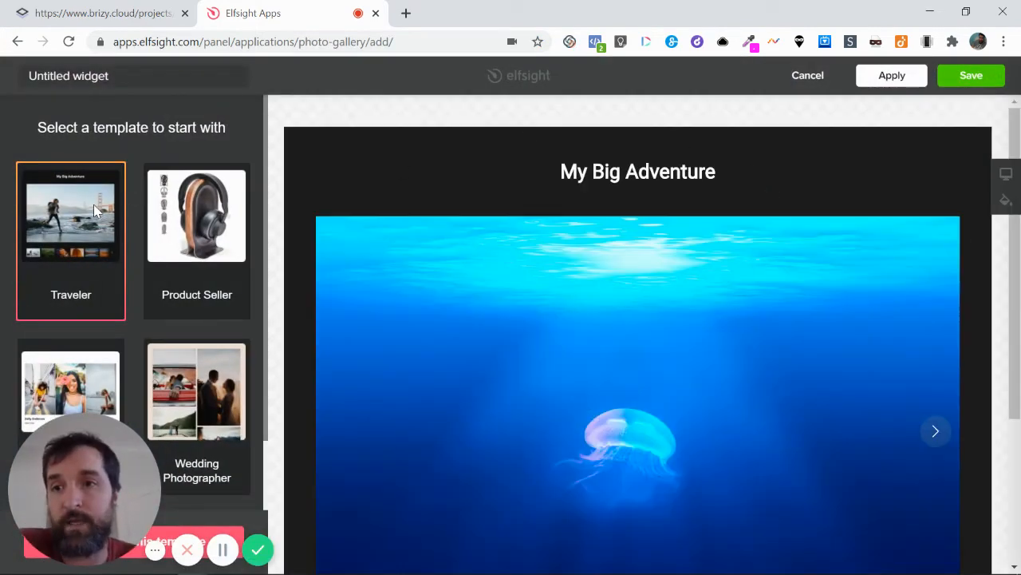
Name the new widget "Brizy Cloud tut"
{"action": "left_click", "coordinate": [125, 77]}
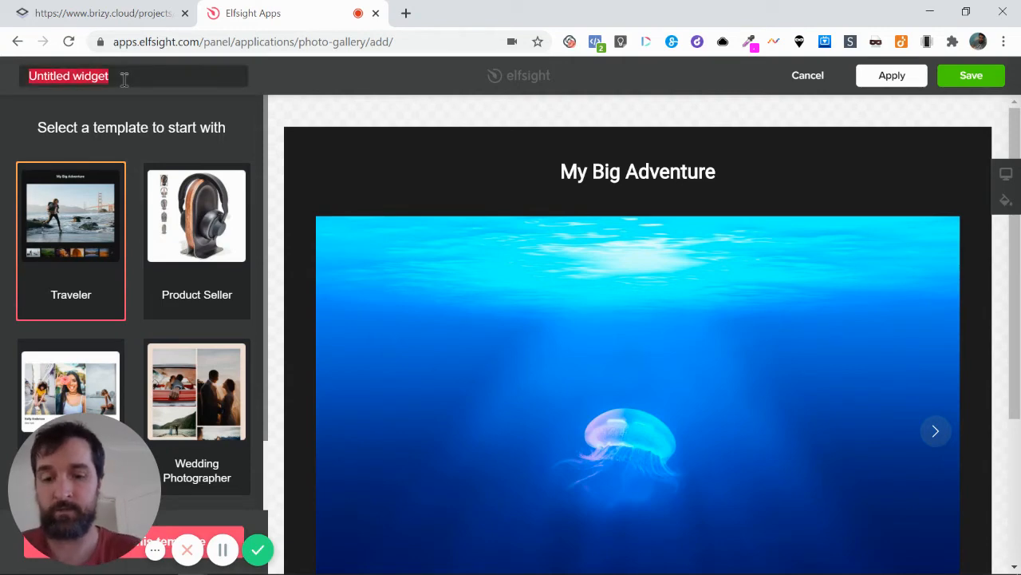
{"action": "type", "text": "Brizy Cloud tut"}
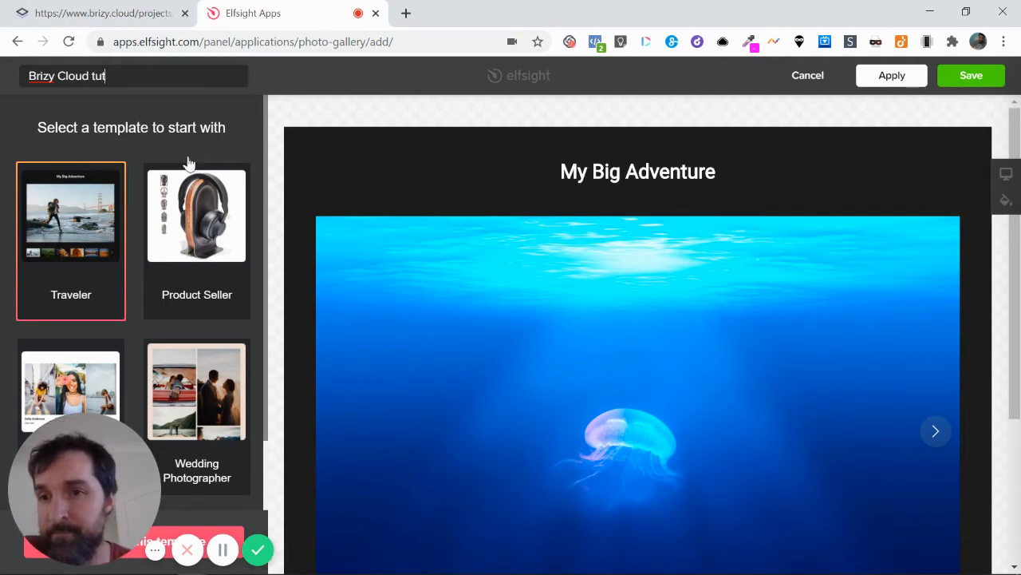
{"action": "left_click", "coordinate": [245, 118]}
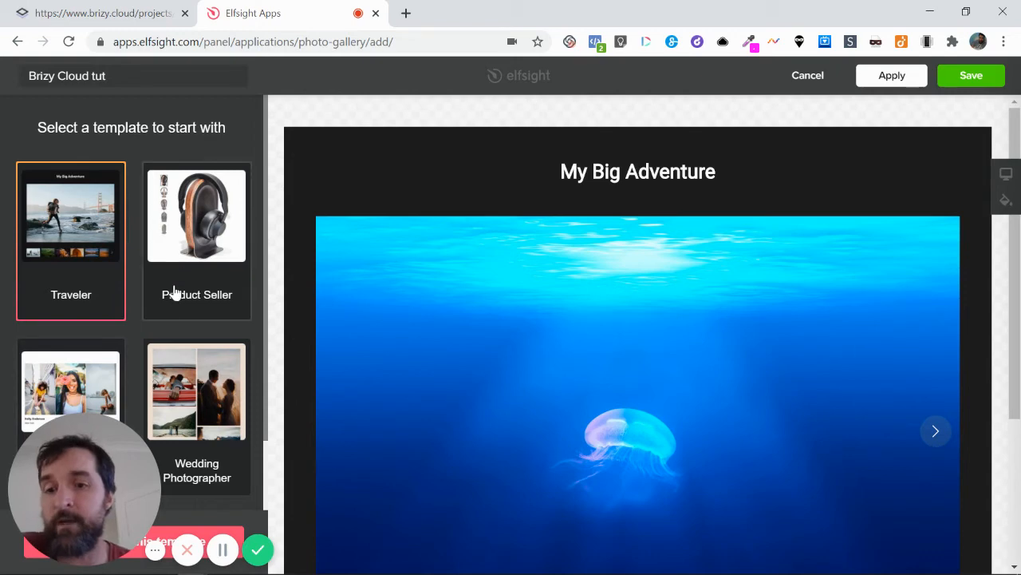
{"action": "left_click_drag", "start_coordinate": [109, 445], "coordinate": [714, 407]}
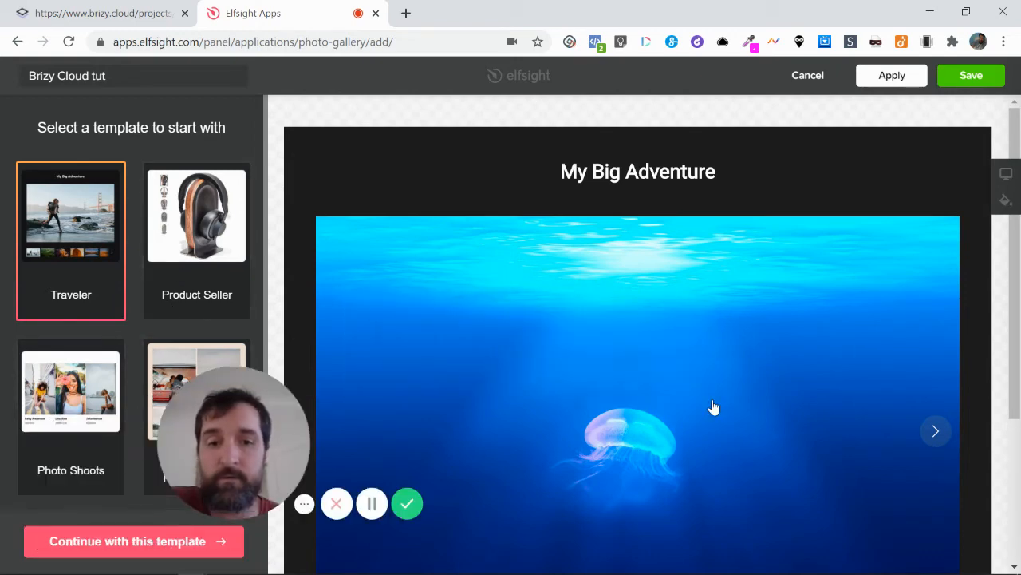
{"action": "left_click_drag", "start_coordinate": [239, 411], "coordinate": [594, 476]}
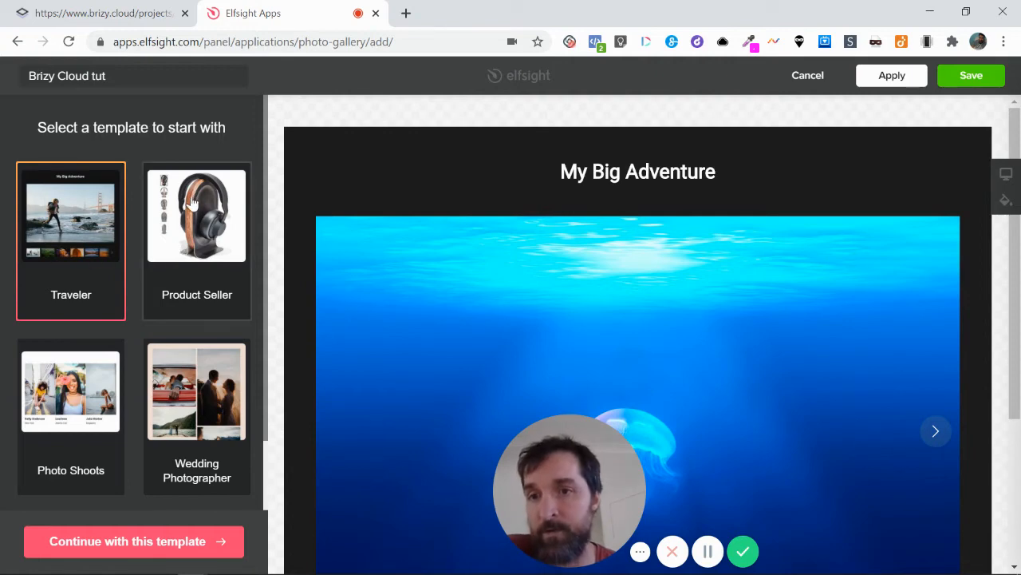
Choose the Product Photographer template for the gallery and continue with it
{"action": "scroll", "coordinate": [193, 233], "scroll_direction": "down", "scroll_amount": 1}
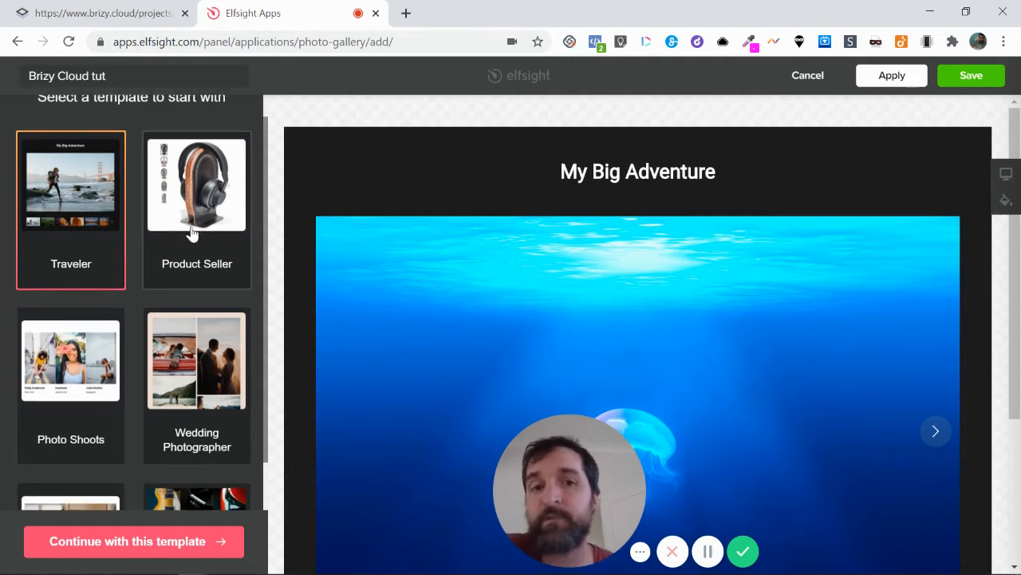
{"action": "scroll", "coordinate": [195, 214], "scroll_direction": "down", "scroll_amount": 1}
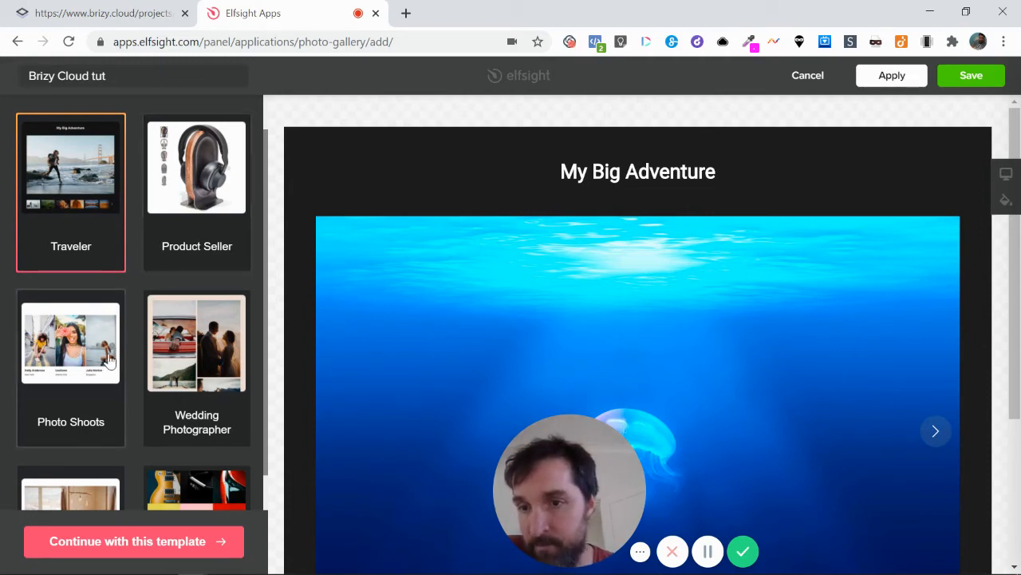
{"action": "scroll", "coordinate": [92, 349], "scroll_direction": "down", "scroll_amount": 1}
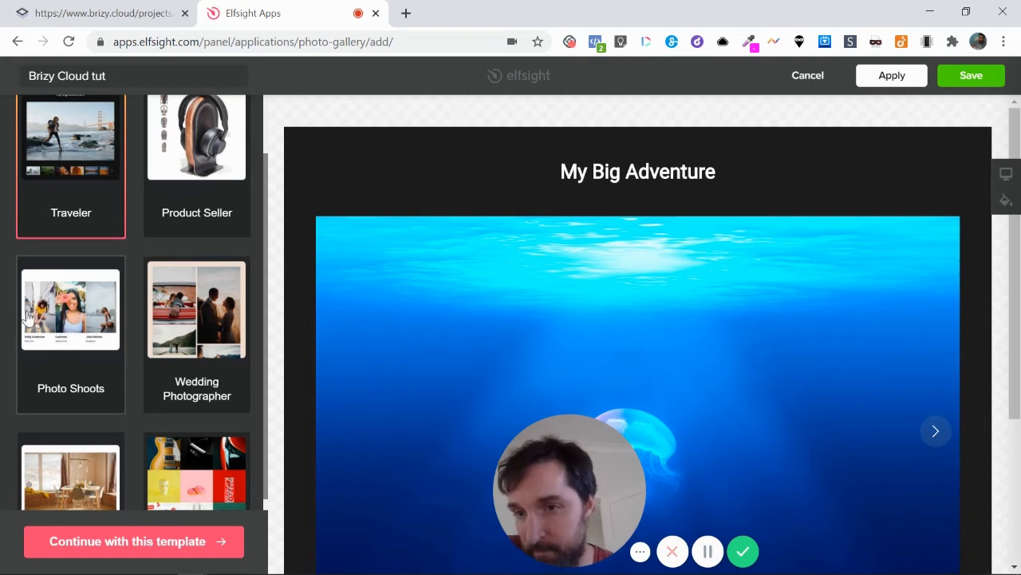
{"action": "scroll", "coordinate": [173, 323], "scroll_direction": "down", "scroll_amount": 1}
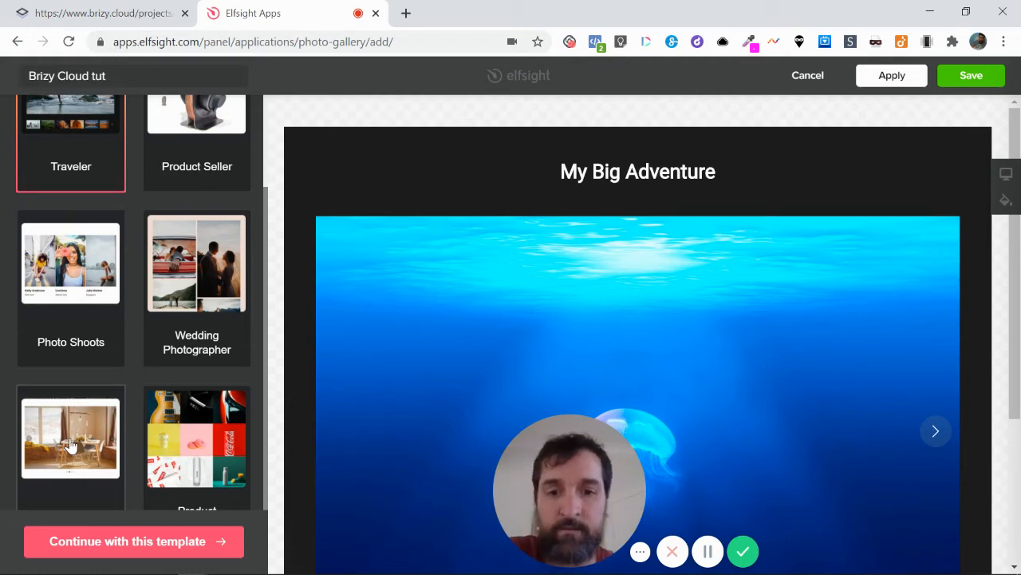
{"action": "scroll", "coordinate": [187, 458], "scroll_direction": "down", "scroll_amount": 1}
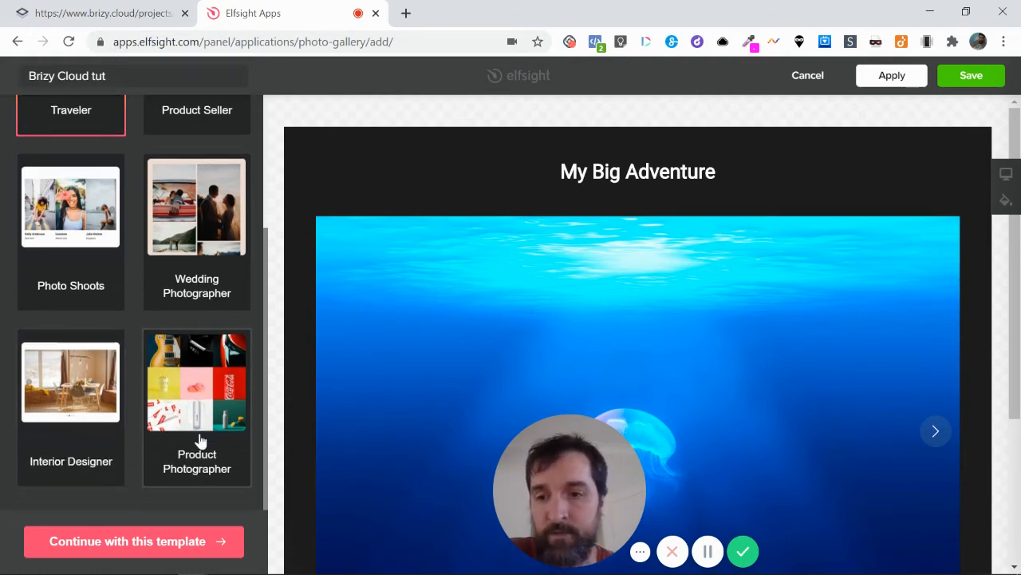
{"action": "left_click", "coordinate": [191, 387]}
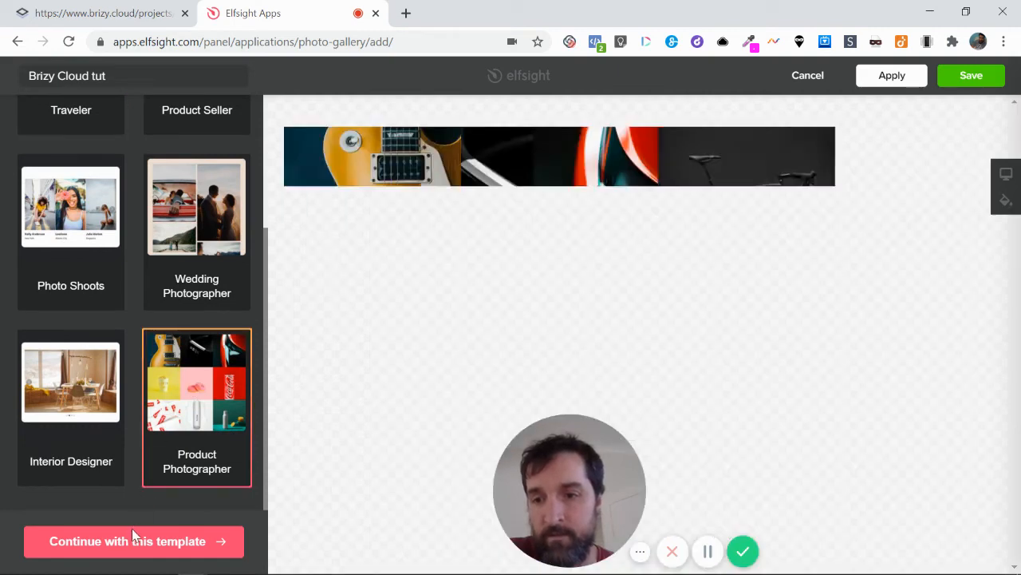
{"action": "scroll", "coordinate": [569, 320], "scroll_direction": "down", "scroll_amount": 1}
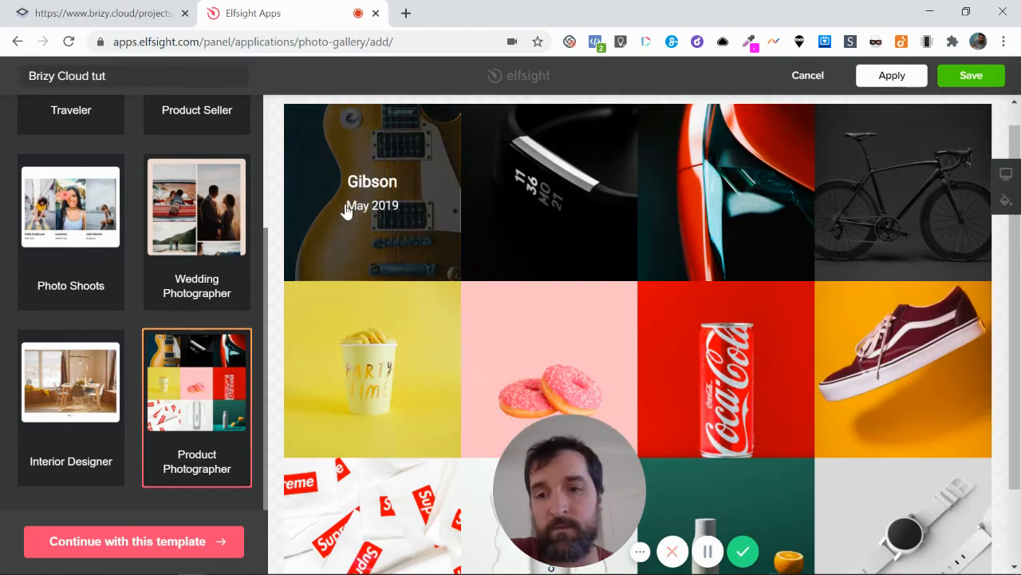
{"action": "left_click", "coordinate": [187, 541]}
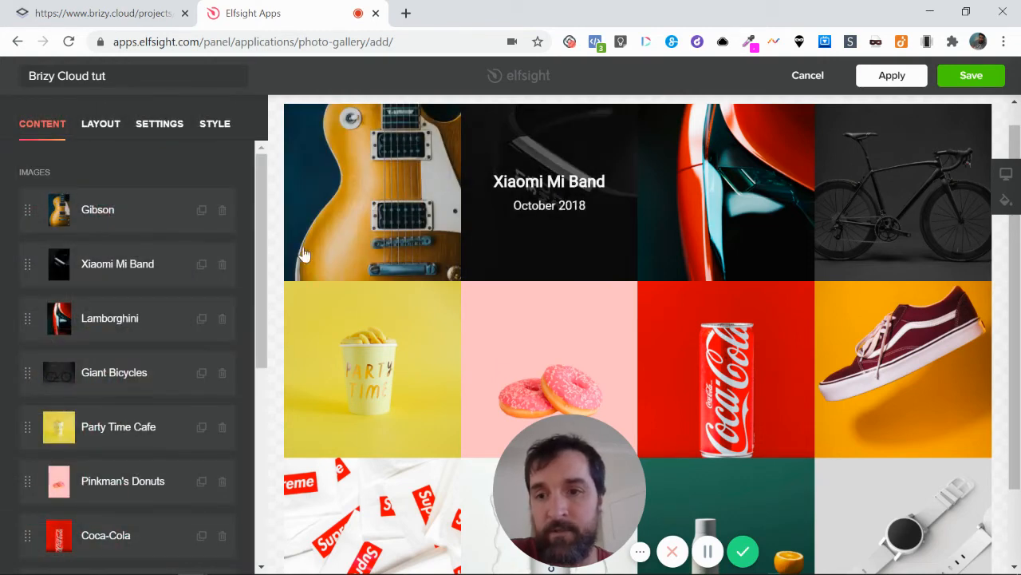
Change the title of the Gibson image to "Guitar" and return to the image list
{"action": "left_click", "coordinate": [101, 214]}
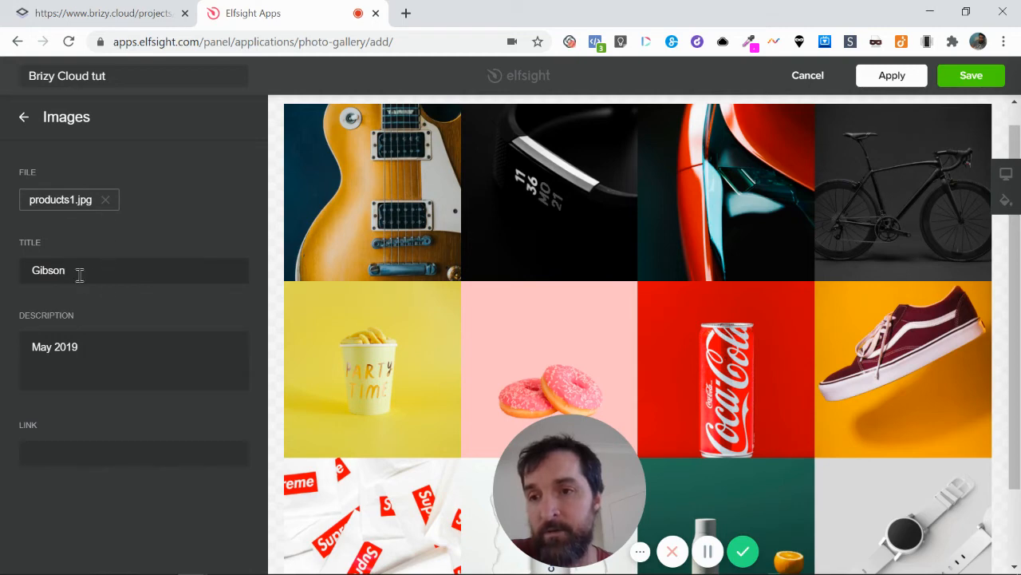
{"action": "left_click_drag", "start_coordinate": [79, 272], "coordinate": [4, 273]}
{"action": "type", "text": "Guitar"}
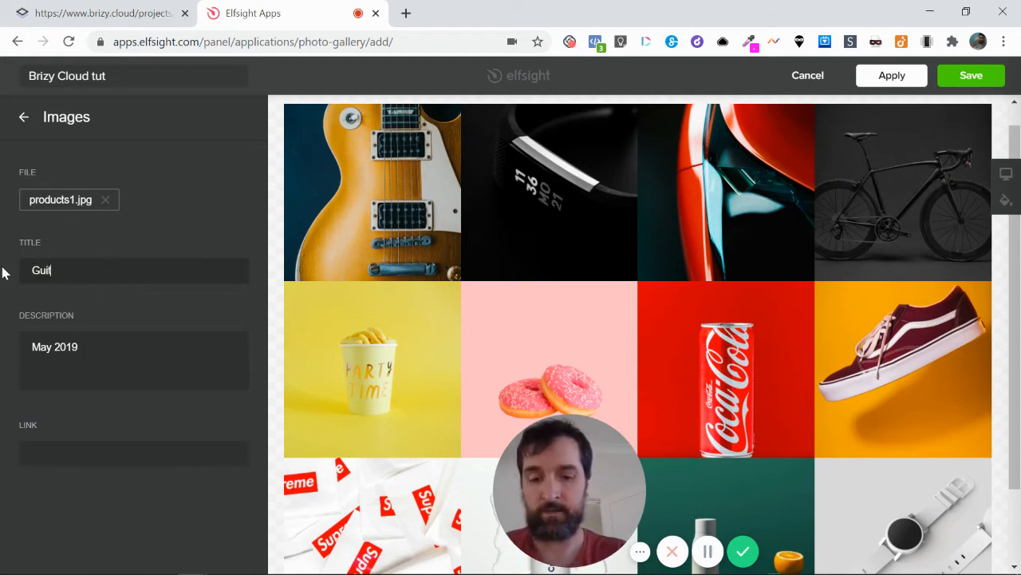
{"action": "left_click", "coordinate": [23, 117]}
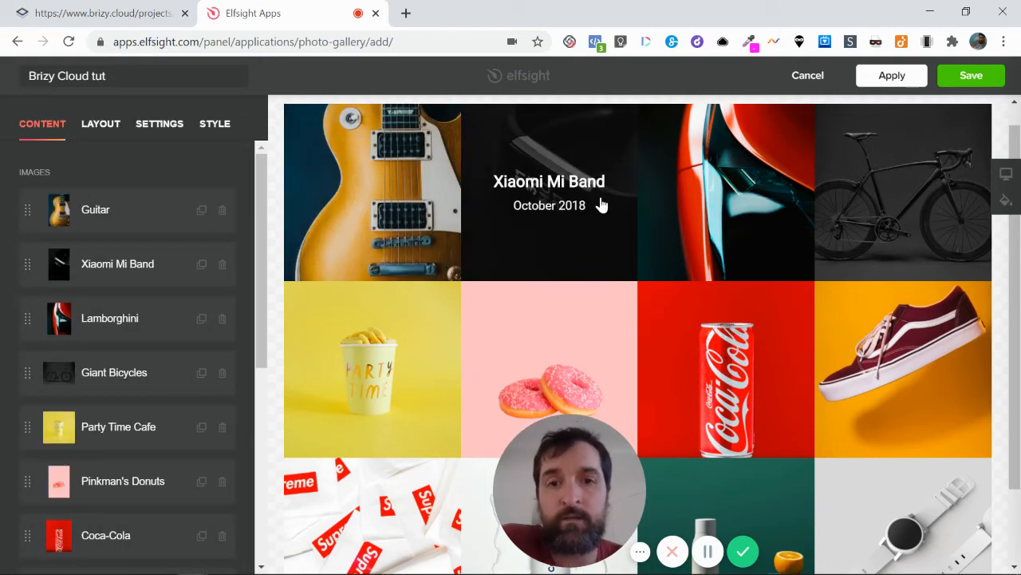
Review the gallery's image list and the available layout options, from Grid and masonry to Thumbnails and Slider
{"action": "scroll", "coordinate": [132, 426], "scroll_direction": "down", "scroll_amount": 2}
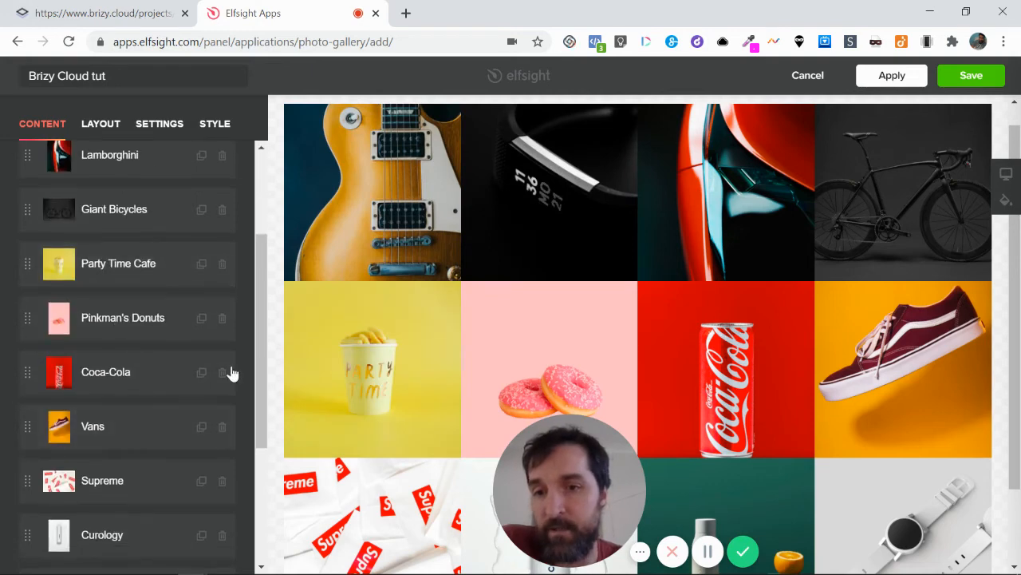
{"action": "scroll", "coordinate": [93, 522], "scroll_direction": "down", "scroll_amount": 3}
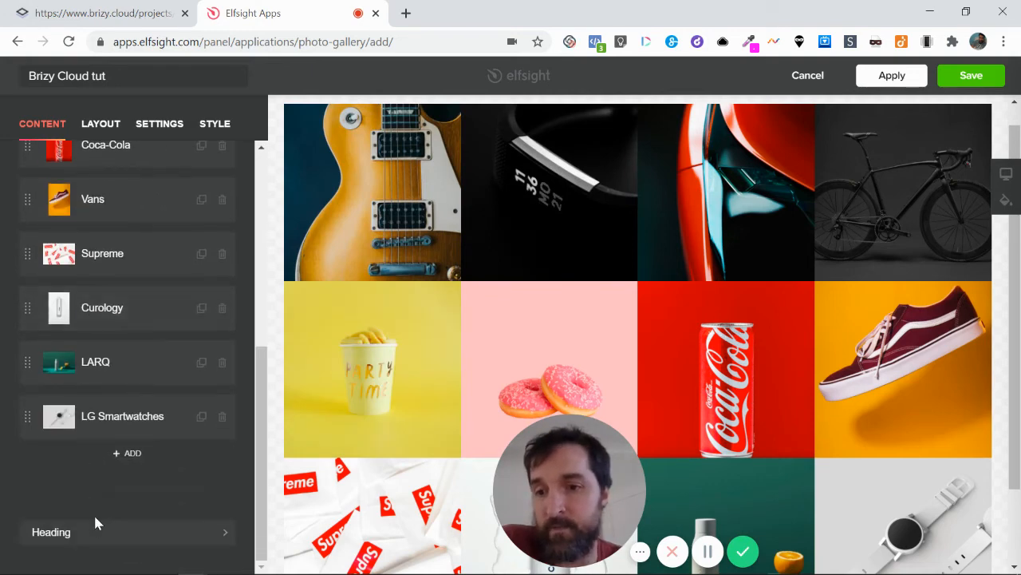
{"action": "scroll", "coordinate": [133, 364], "scroll_direction": "up", "scroll_amount": 3}
{"action": "left_click", "coordinate": [100, 128]}
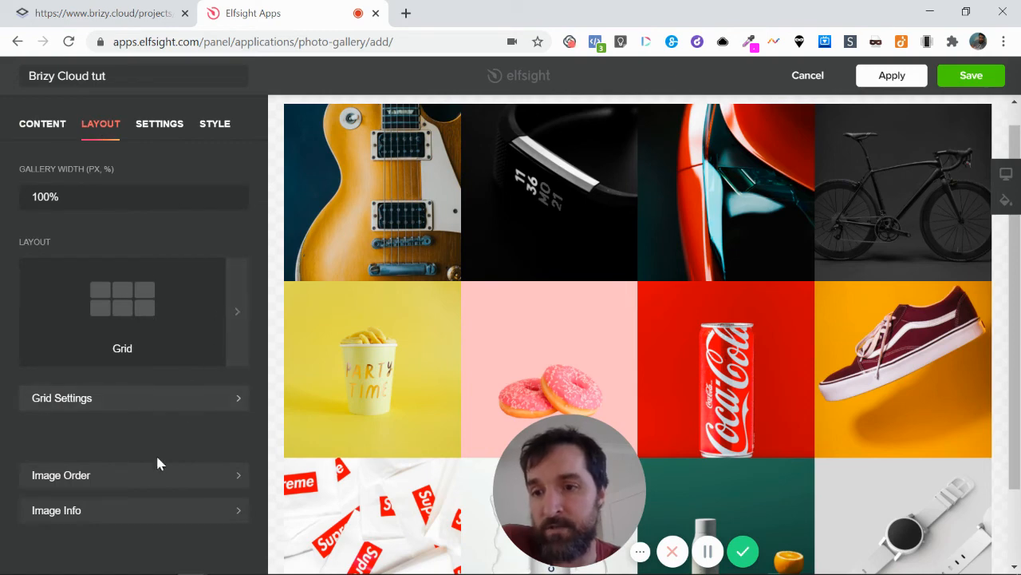
{"action": "left_click", "coordinate": [238, 320]}
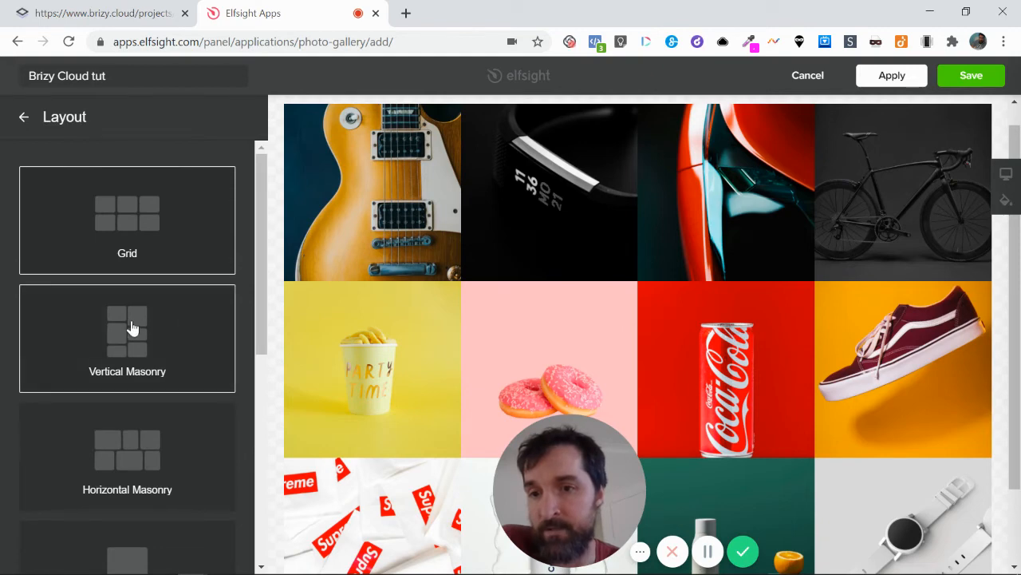
{"action": "scroll", "coordinate": [132, 451], "scroll_direction": "down", "scroll_amount": 3}
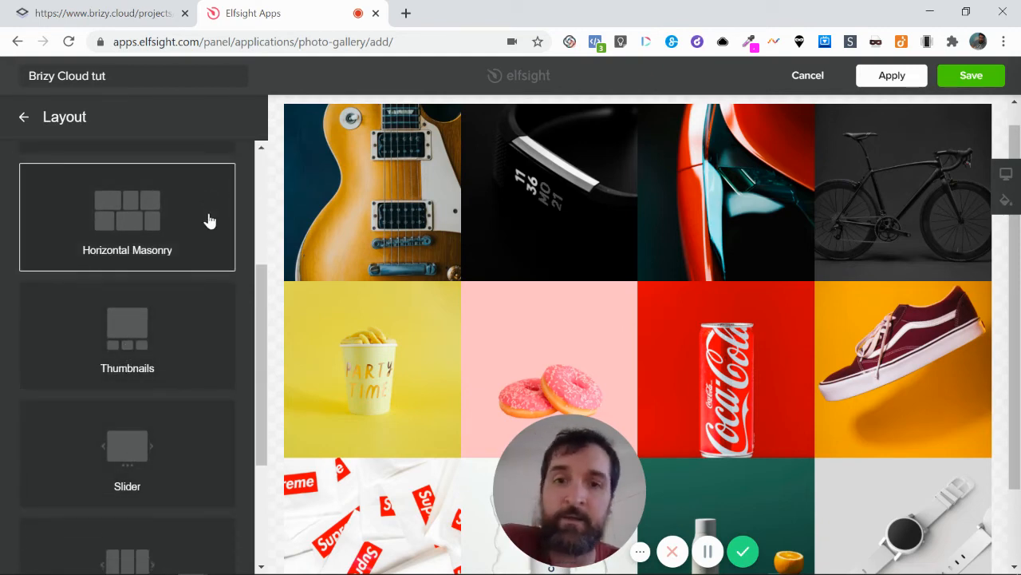
{"action": "scroll", "coordinate": [216, 255], "scroll_direction": "up", "scroll_amount": 2}
{"action": "scroll", "coordinate": [221, 285], "scroll_direction": "up", "scroll_amount": 1}
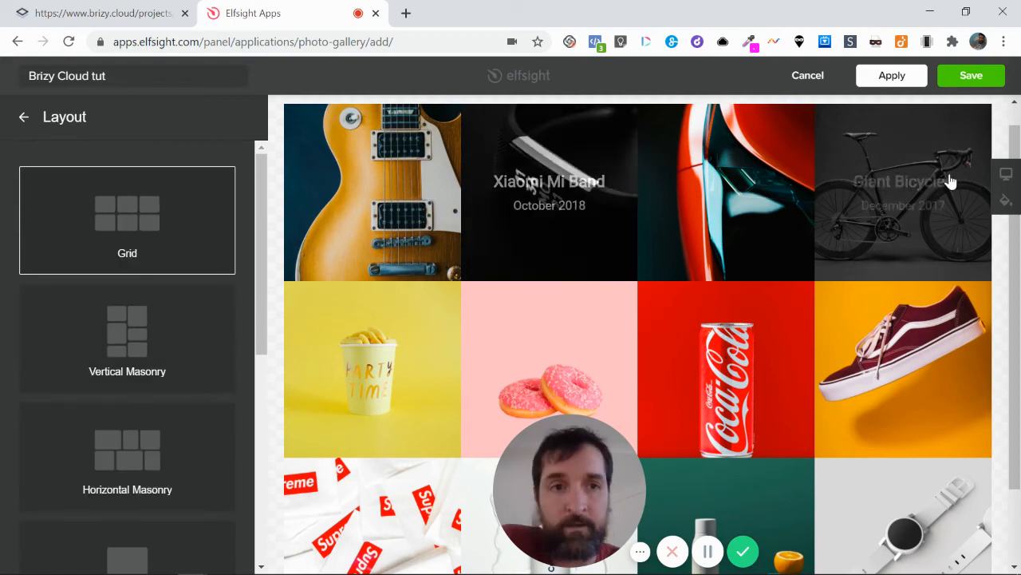
Apply and save the Brizy Cloud tut widget, and copy its installation code
{"action": "left_click", "coordinate": [892, 88]}
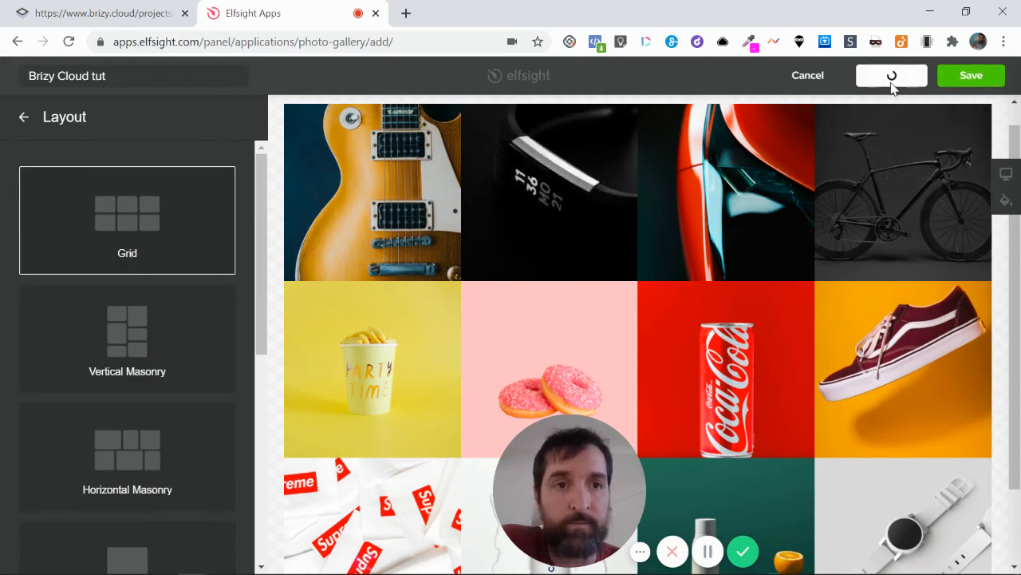
{"action": "left_click", "coordinate": [967, 75]}
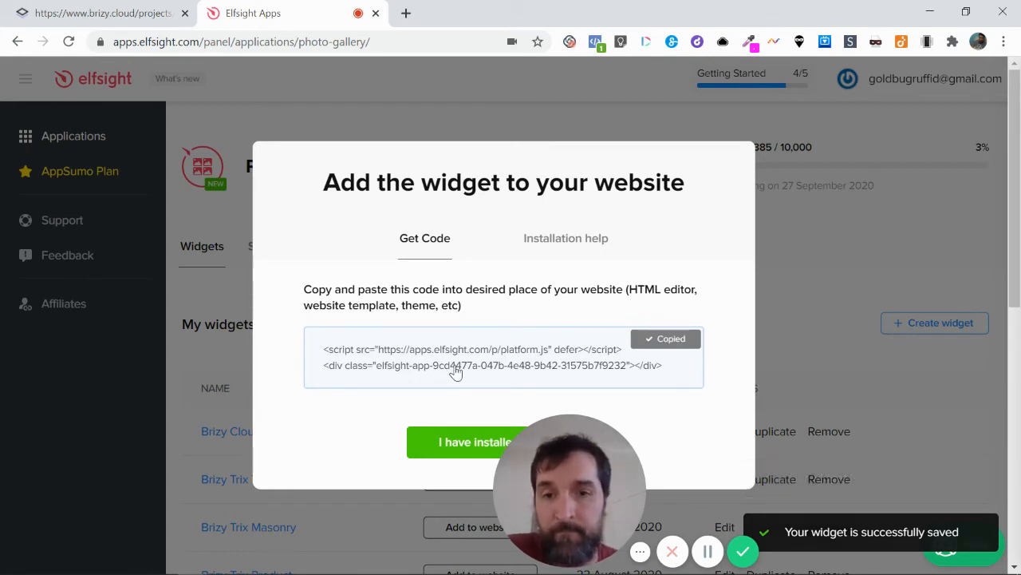
Switch to the Brizy page editor and add an Embed element to the empty block above "Our Favourite Brizy Cloud Tools"
{"action": "left_click", "coordinate": [119, 16]}
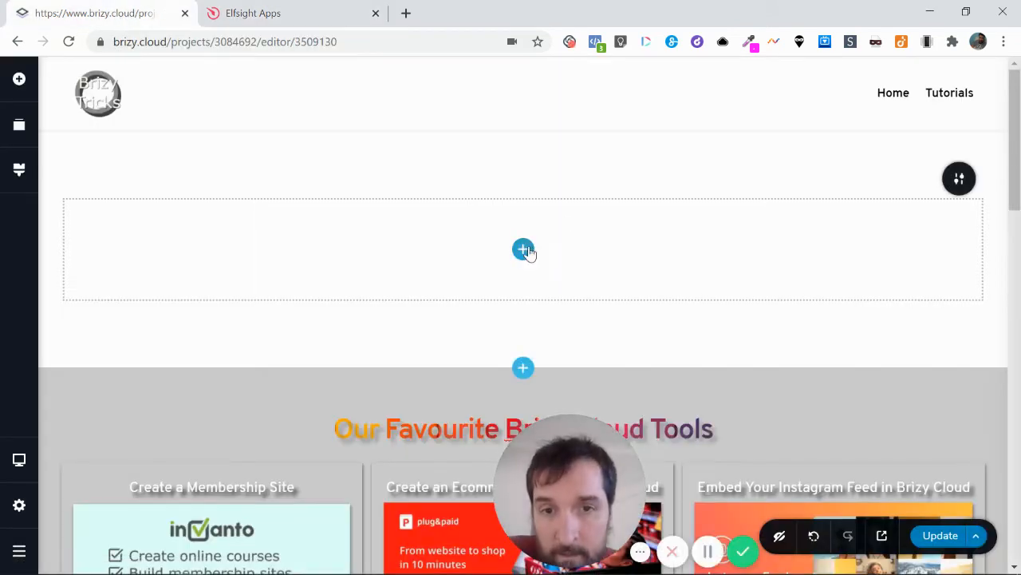
{"action": "left_click", "coordinate": [19, 85]}
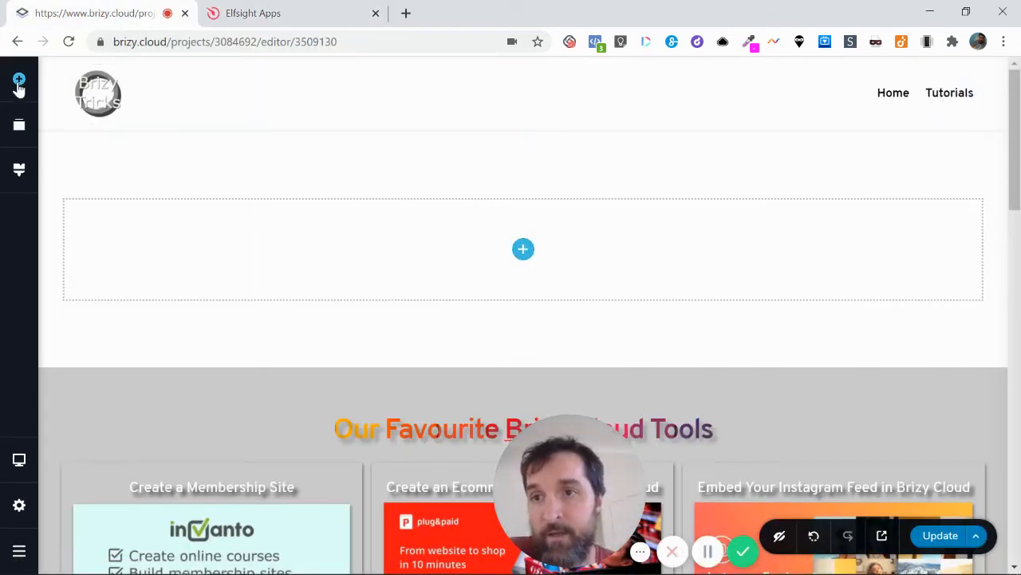
{"action": "left_click_drag", "start_coordinate": [95, 401], "coordinate": [517, 267]}
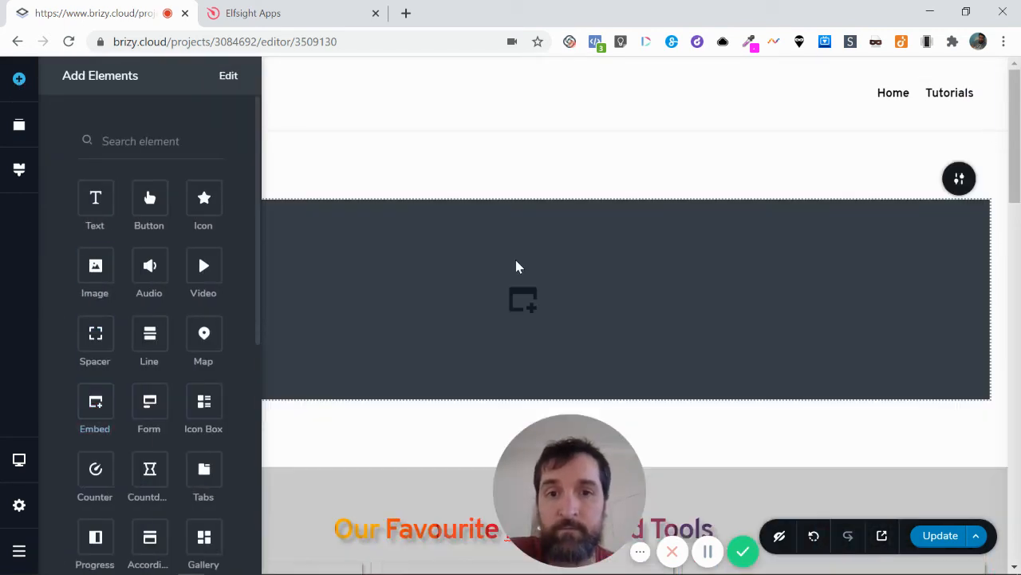
Paste the copied Elfsight widget code into the new Embed element
{"action": "left_click", "coordinate": [517, 315]}
{"action": "left_click", "coordinate": [439, 429]}
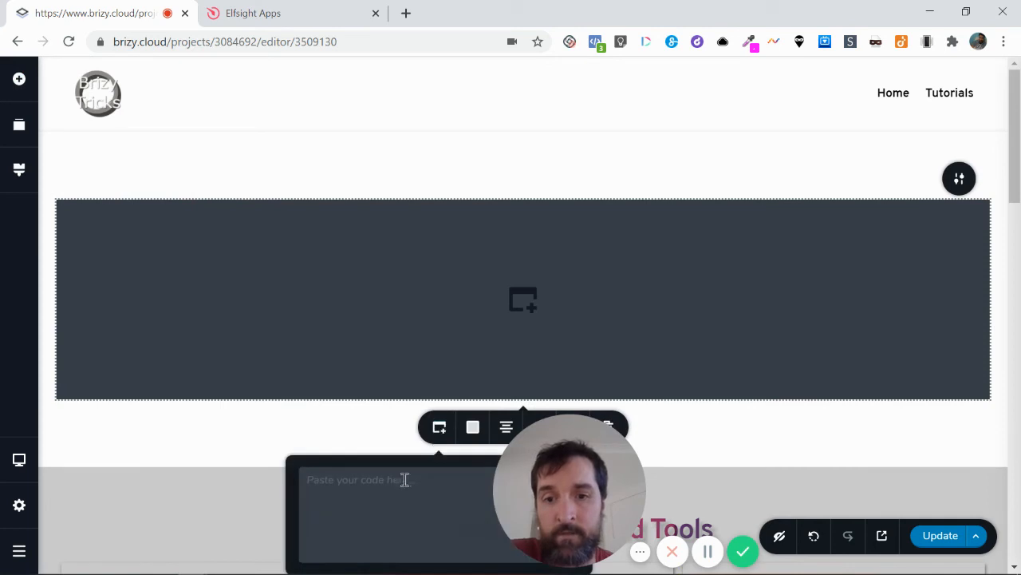
{"action": "key", "text": "ctrl+v"}
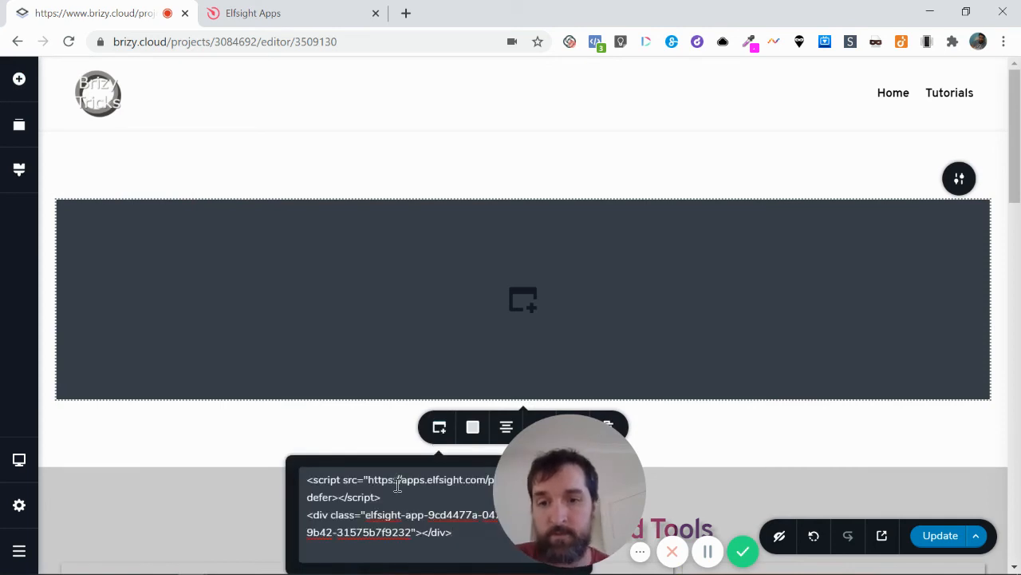
{"action": "scroll", "coordinate": [397, 487], "scroll_direction": "down", "scroll_amount": 3}
{"action": "left_click", "coordinate": [517, 198]}
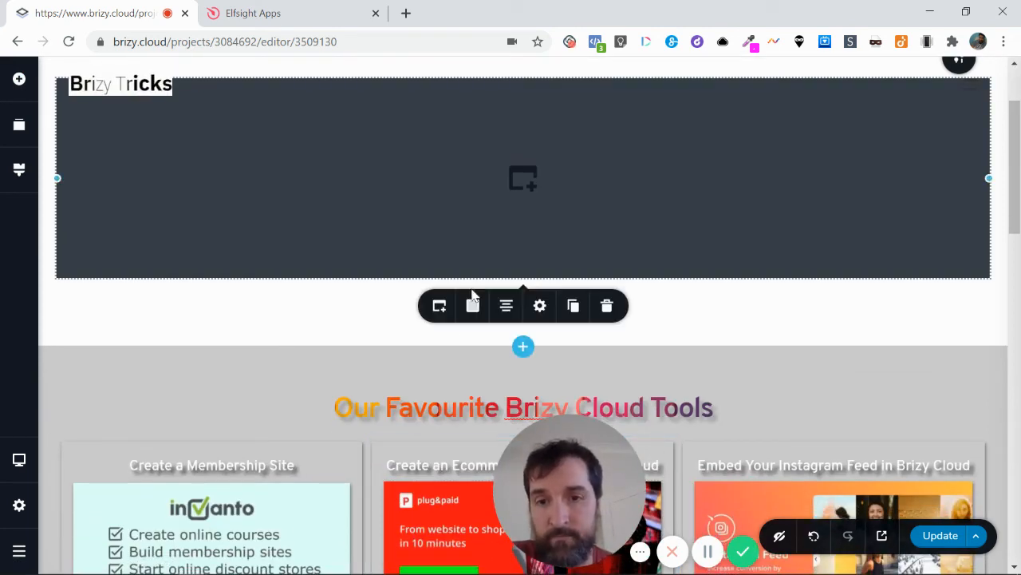
{"action": "left_click", "coordinate": [440, 307]}
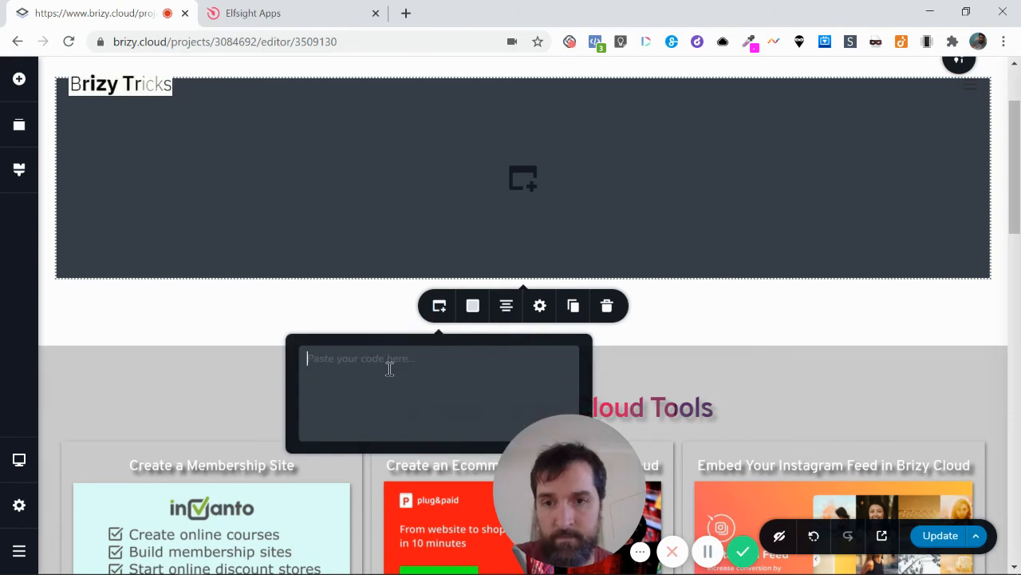
{"action": "type", "text": "<script src=\"https://apps.elfsight.com/p/platform.js\" defer></script> <div class=\"elfsight-app-9cd4477a-047b-4e48-9b42-31575b7f9232\"></div>"}
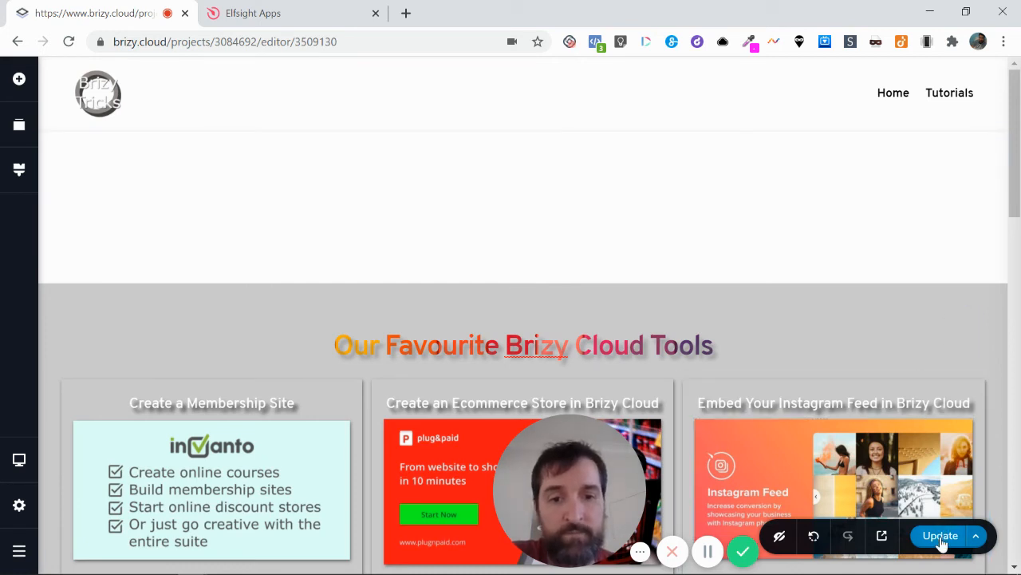
Open the live preview of the page and look through the embedded photo gallery
{"action": "left_click", "coordinate": [885, 539]}
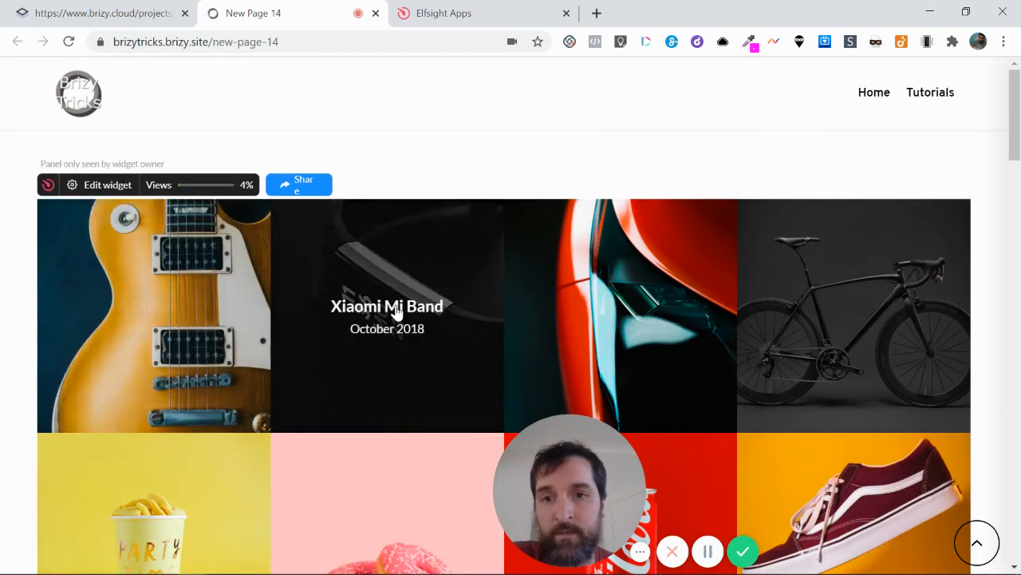
{"action": "scroll", "coordinate": [878, 399], "scroll_direction": "down", "scroll_amount": 3}
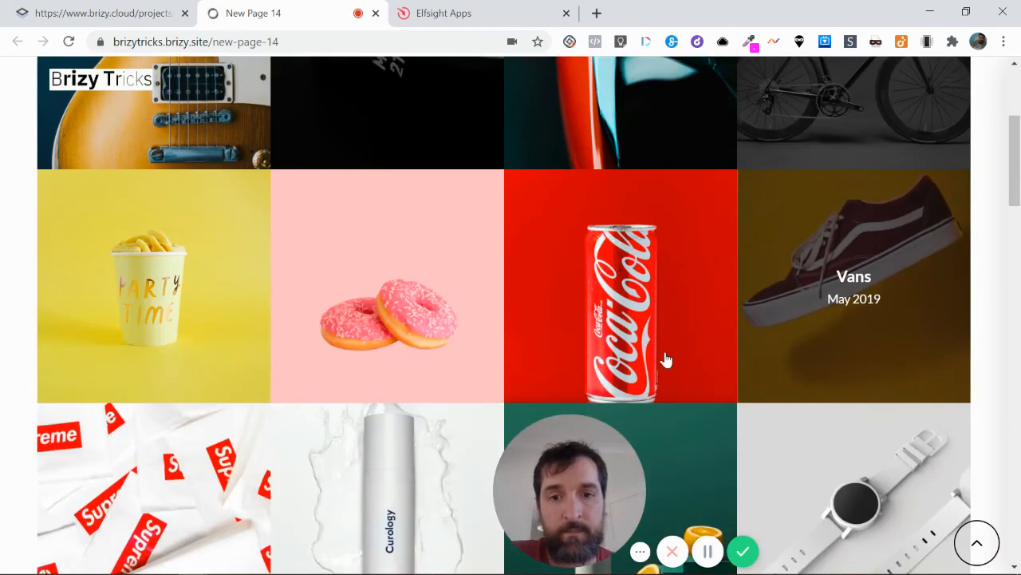
{"action": "scroll", "coordinate": [212, 360], "scroll_direction": "down", "scroll_amount": 3}
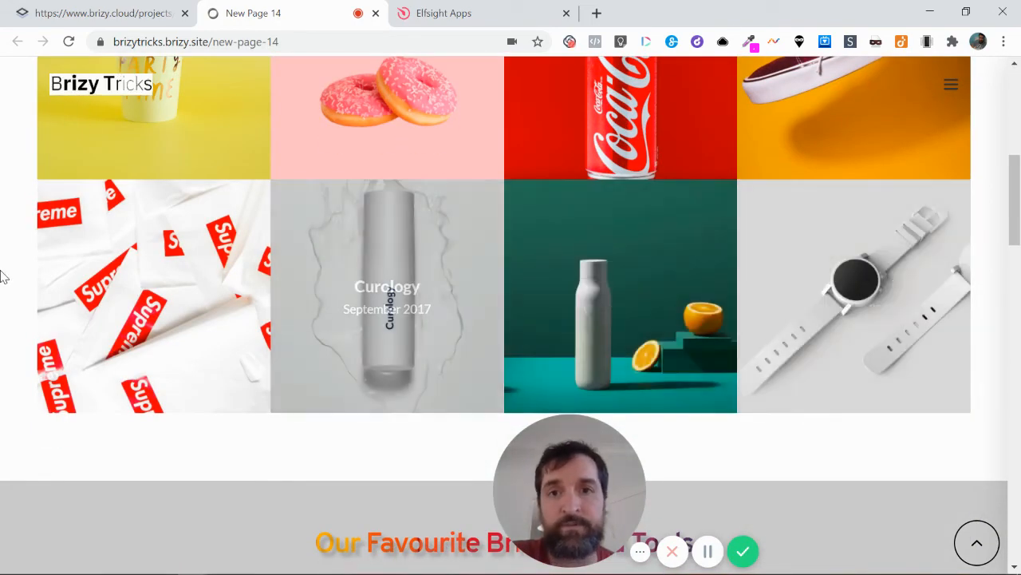
Switch to Elfsight, dismiss the installation code dialog and open the Brizy Cloud tut widget for editing
{"action": "left_click", "coordinate": [436, 14]}
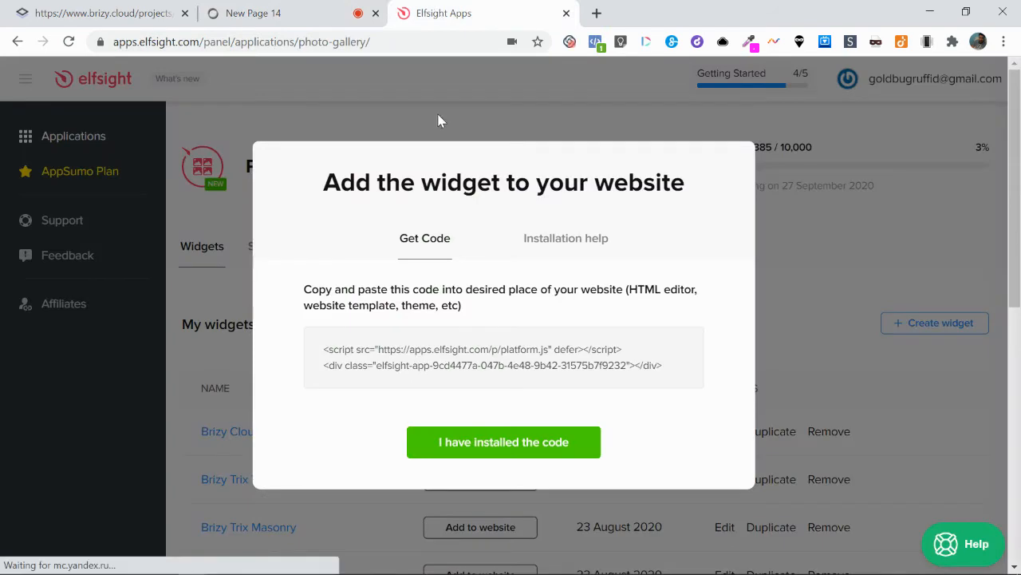
{"action": "left_click", "coordinate": [830, 208]}
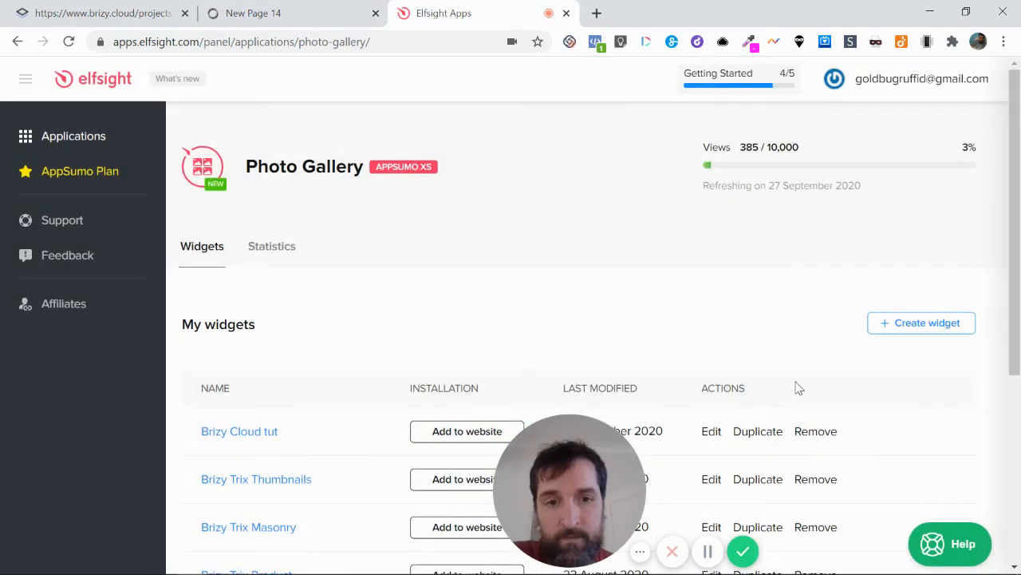
{"action": "scroll", "coordinate": [795, 388], "scroll_direction": "down", "scroll_amount": 1}
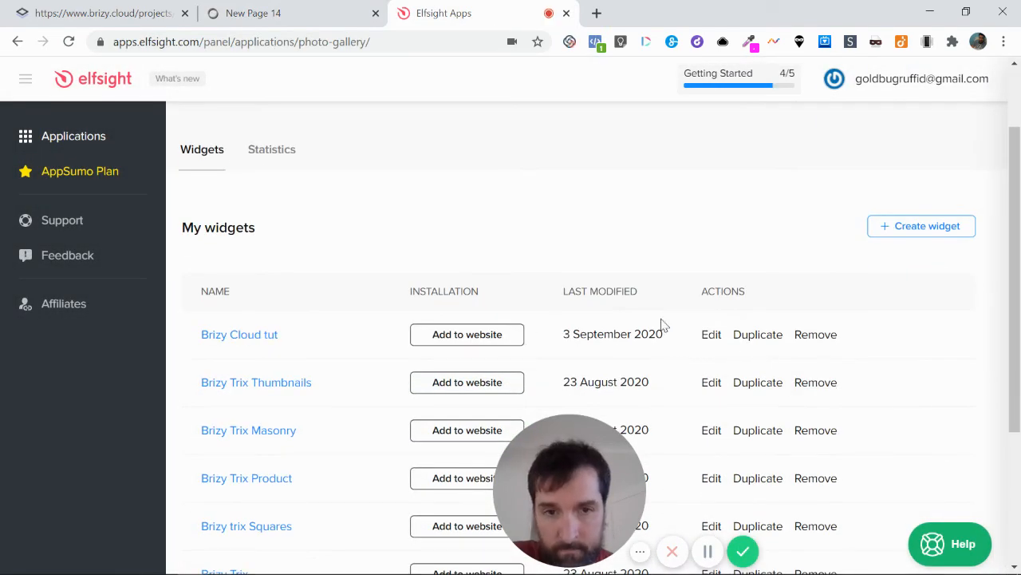
{"action": "left_click", "coordinate": [711, 335]}
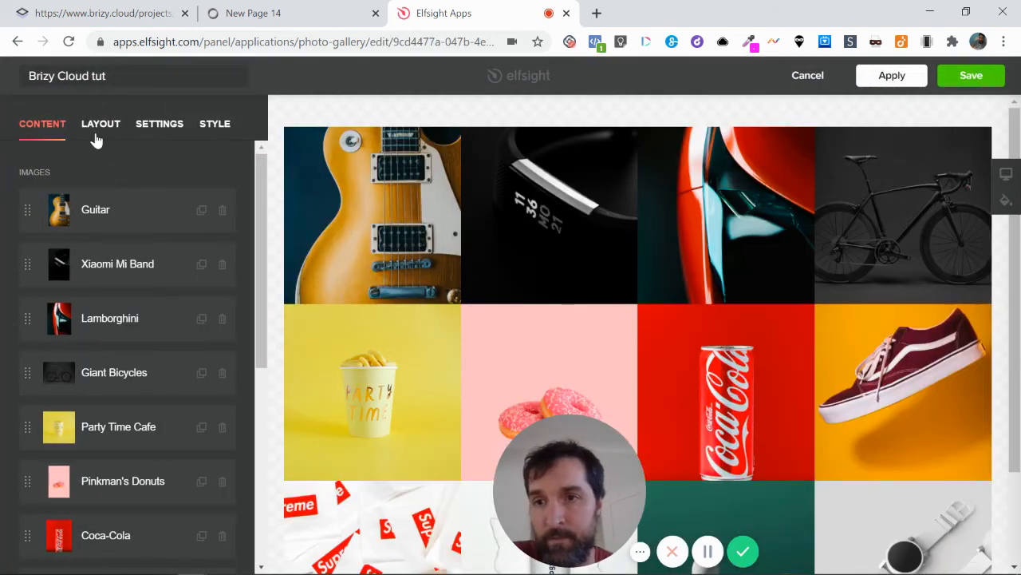
Change the gallery layout to Vertical Masonry and save the widget
{"action": "left_click", "coordinate": [97, 126]}
{"action": "left_click", "coordinate": [242, 312]}
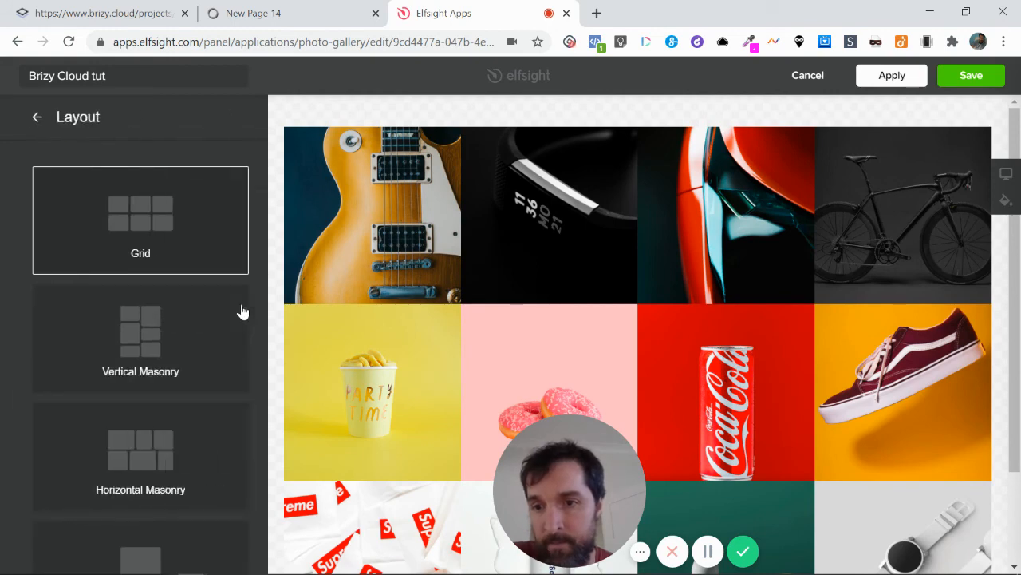
{"action": "left_click", "coordinate": [134, 340]}
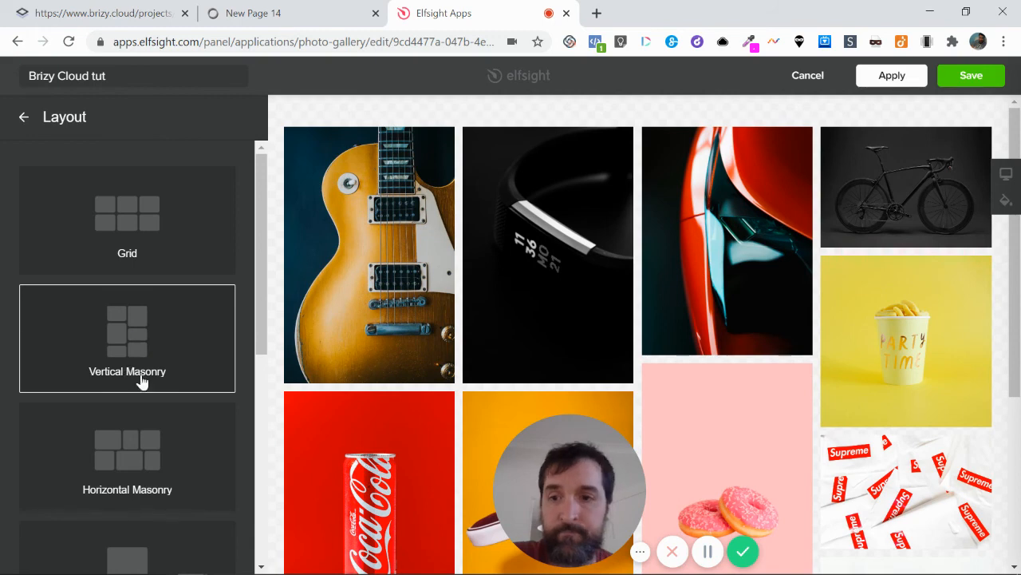
{"action": "scroll", "coordinate": [174, 322], "scroll_direction": "down", "scroll_amount": 1}
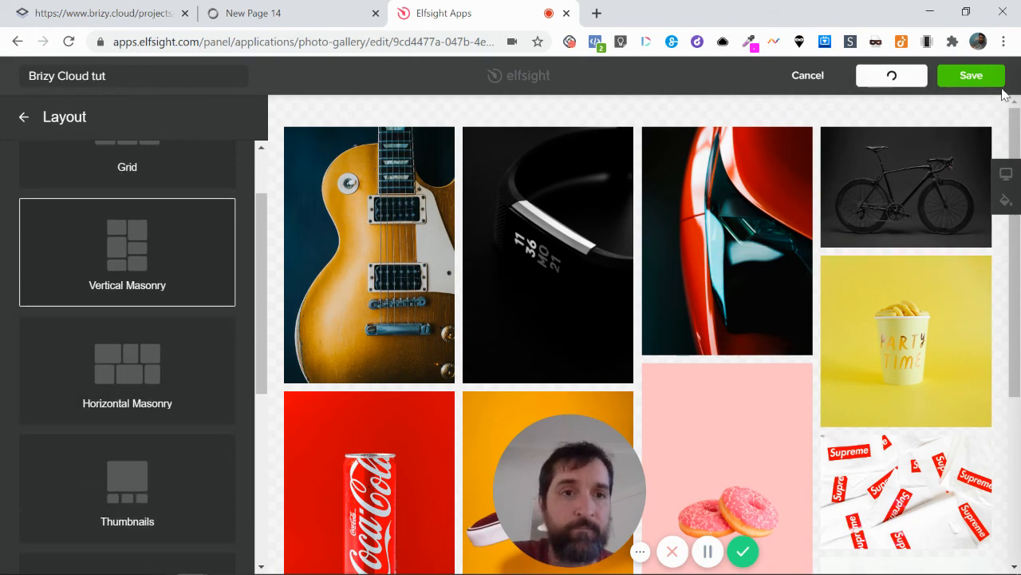
{"action": "left_click", "coordinate": [972, 76]}
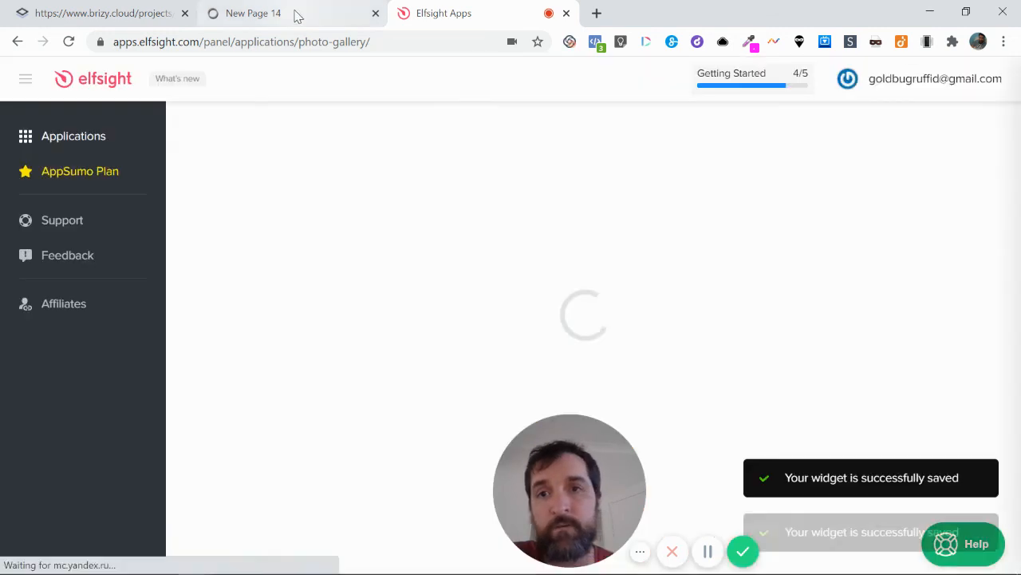
Return to the live page, reload it and look through the gallery in its masonry layout
{"action": "left_click", "coordinate": [296, 15]}
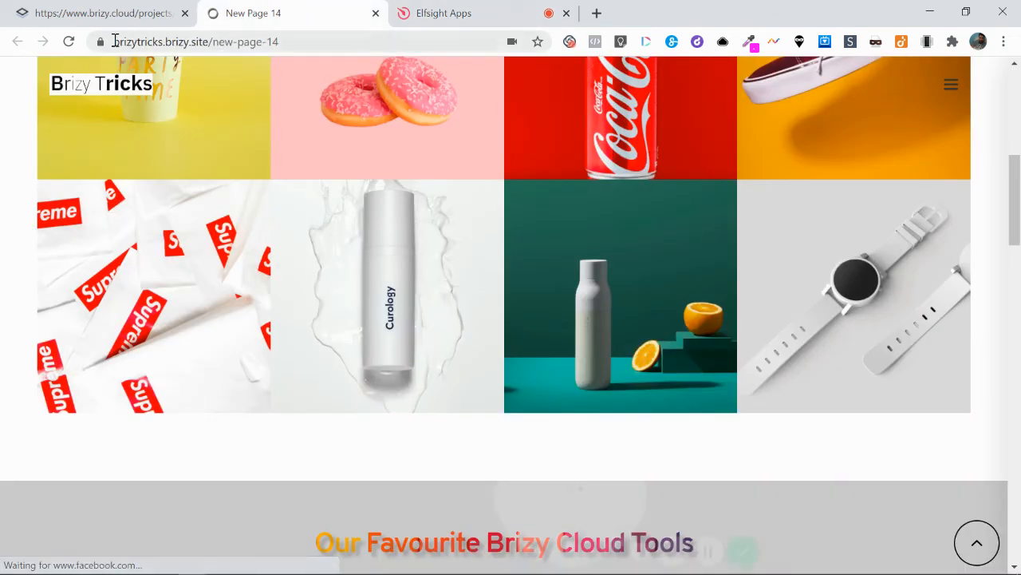
{"action": "left_click", "coordinate": [69, 42]}
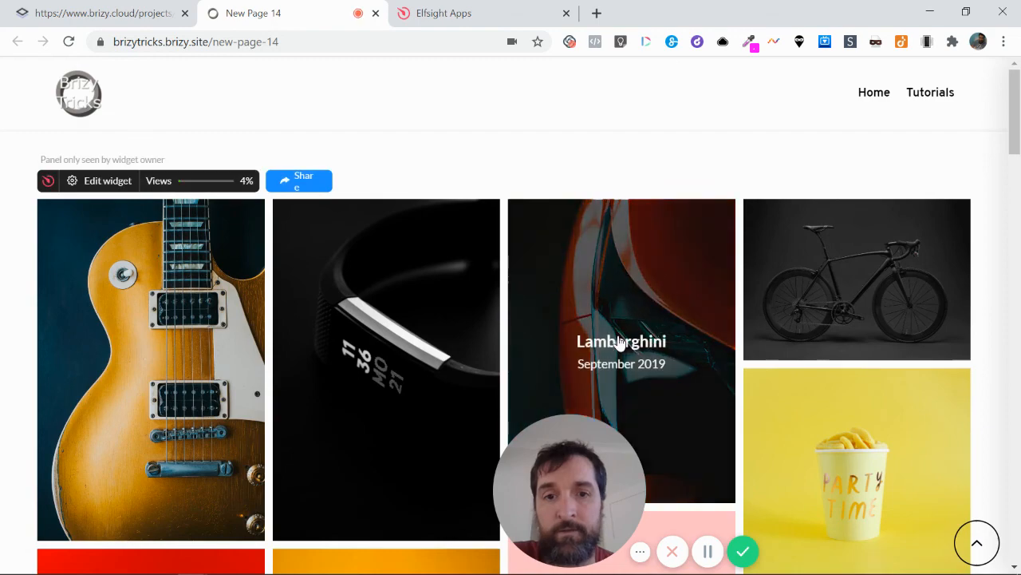
{"action": "scroll", "coordinate": [620, 341], "scroll_direction": "down", "scroll_amount": 2}
{"action": "scroll", "coordinate": [323, 386], "scroll_direction": "down", "scroll_amount": 4}
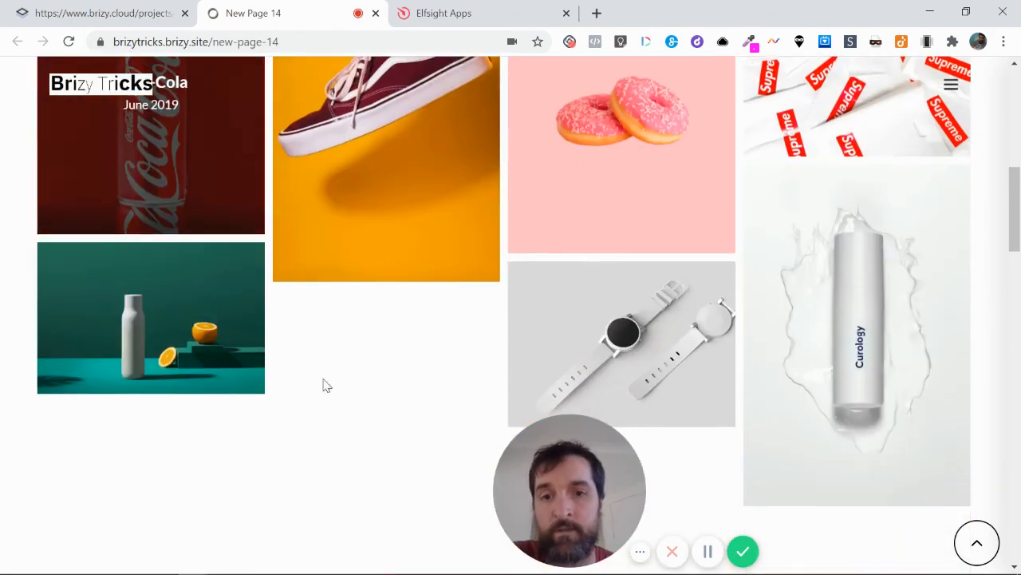
Switch back to the Elfsight Photo Gallery widget list
{"action": "left_click", "coordinate": [469, 13]}
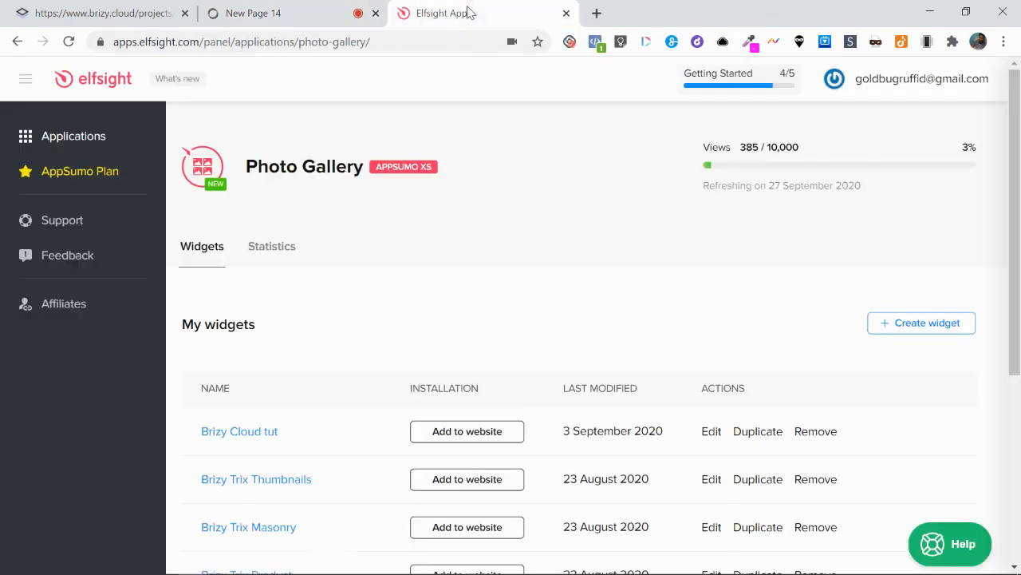